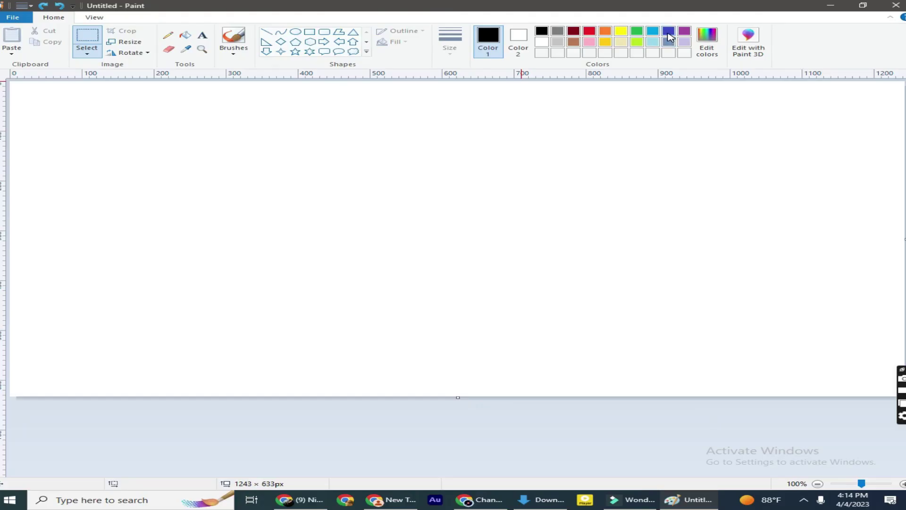
# Step: Mix a dark navy from a blue swatch in Edit colors and make it the drawing colour
pyautogui.click(670, 34)
pyautogui.click(707, 40)
pyautogui.moveTo(607, 223); pyautogui.dragTo(611, 259)
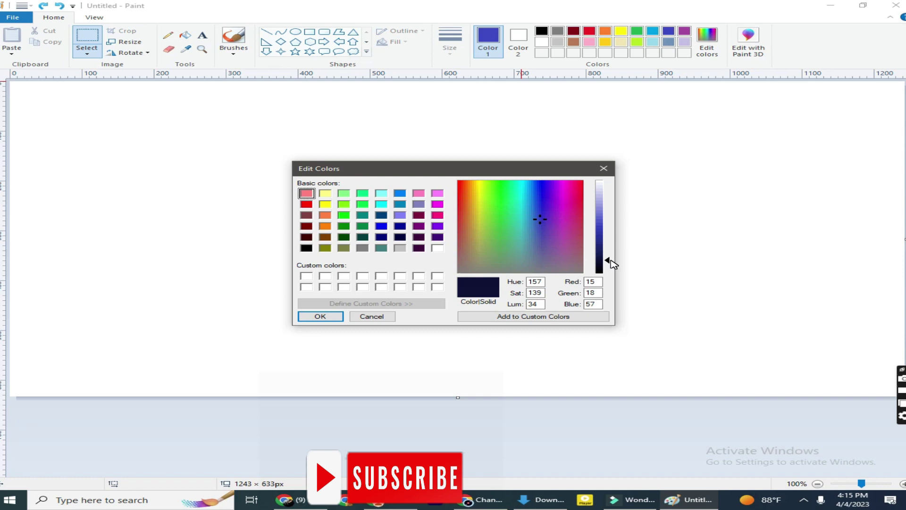
pyautogui.click(319, 316)
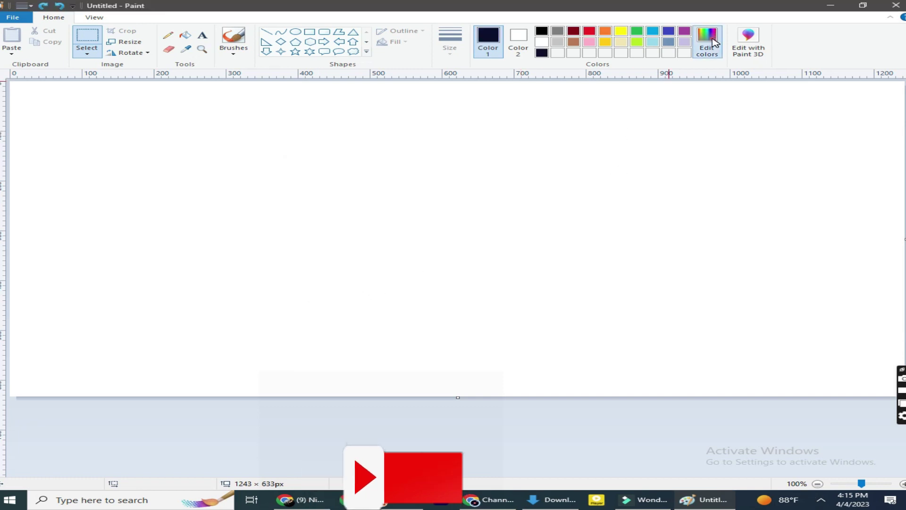
# Step: Lighten the navy slightly to (21, 24, 77) and save it as a custom colour
pyautogui.click(707, 40)
pyautogui.moveTo(607, 263); pyautogui.dragTo(607, 258)
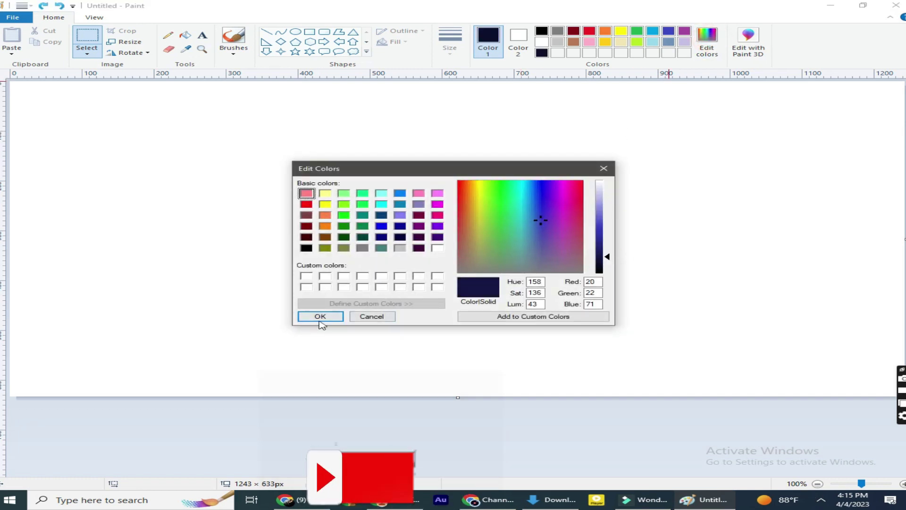
pyautogui.click(320, 316)
pyautogui.click(707, 40)
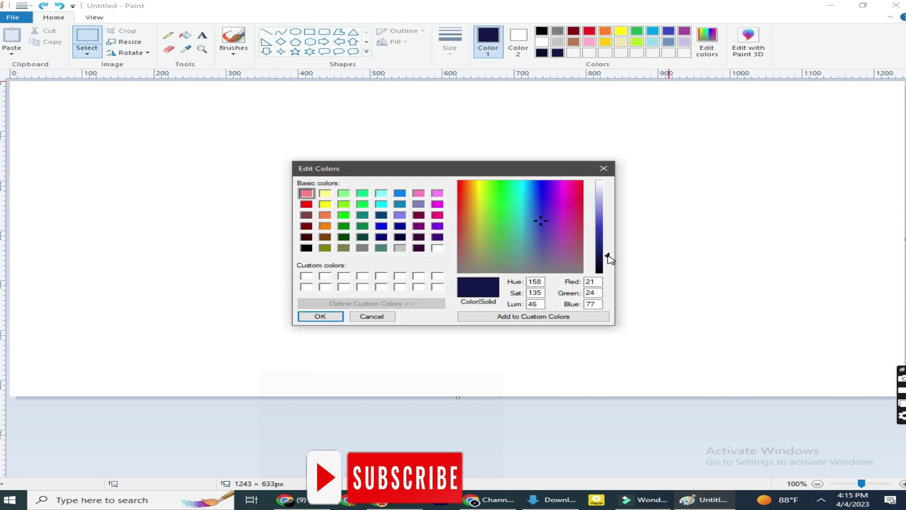
pyautogui.click(323, 316)
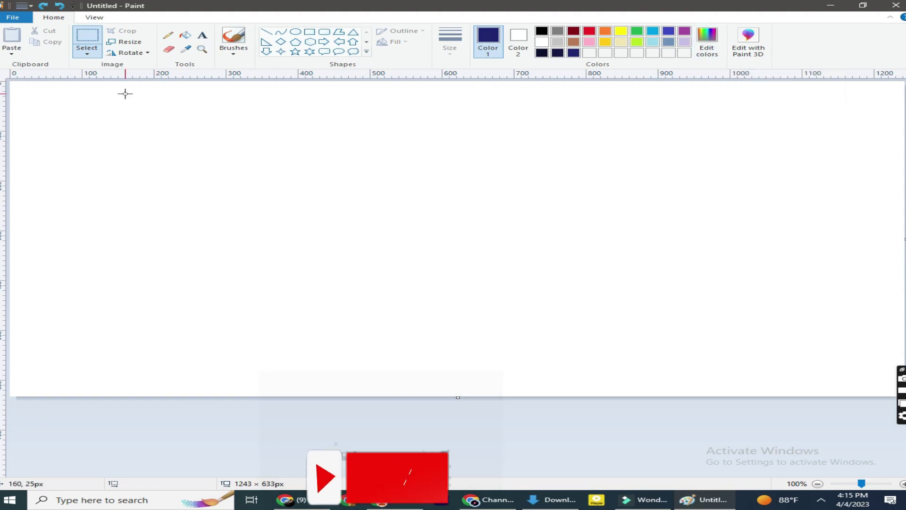
# Step: Draw a wavy navy curve across the full canvas width near the top
pyautogui.click(282, 36)
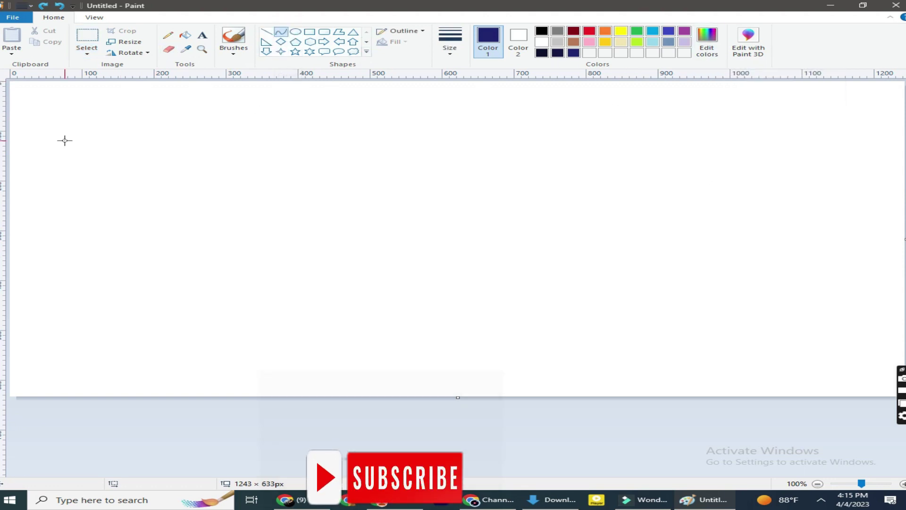
pyautogui.moveTo(12, 161); pyautogui.dragTo(904, 164)
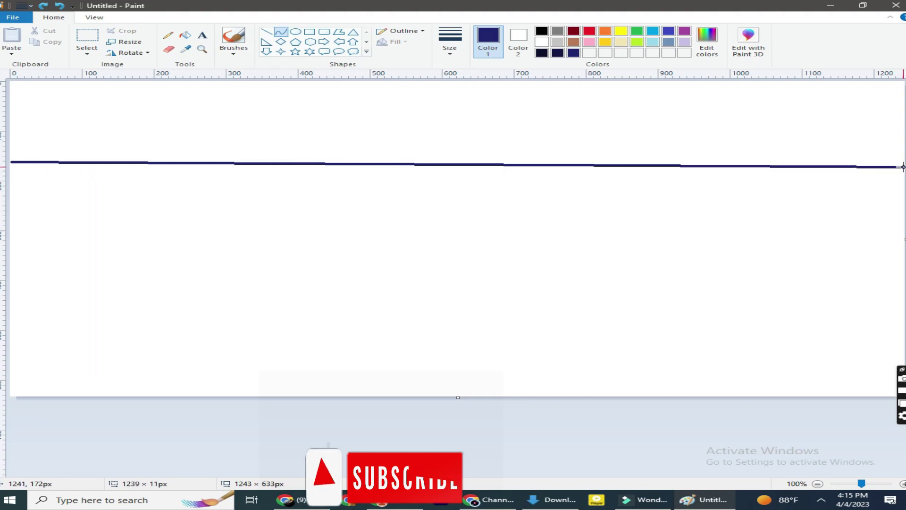
pyautogui.moveTo(138, 162); pyautogui.dragTo(146, 115)
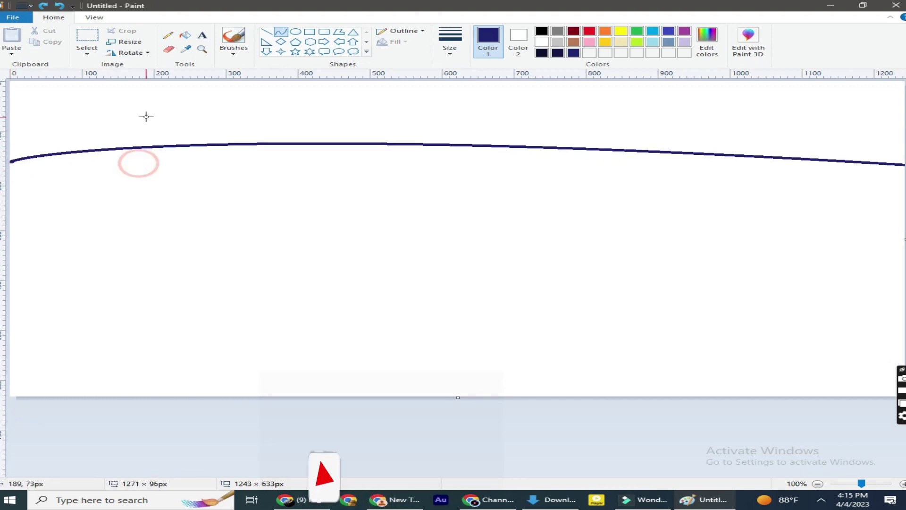
pyautogui.click(735, 147)
pyautogui.moveTo(736, 147); pyautogui.dragTo(732, 178)
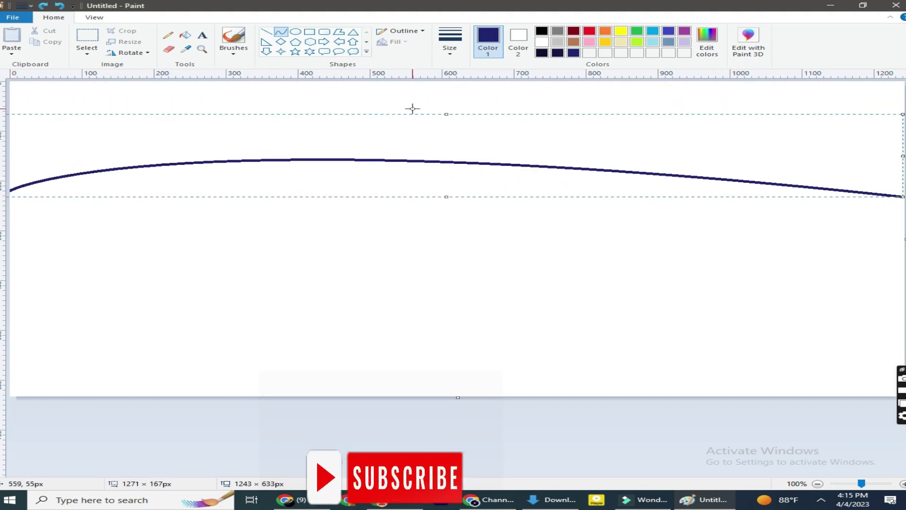
pyautogui.click(58, 7)
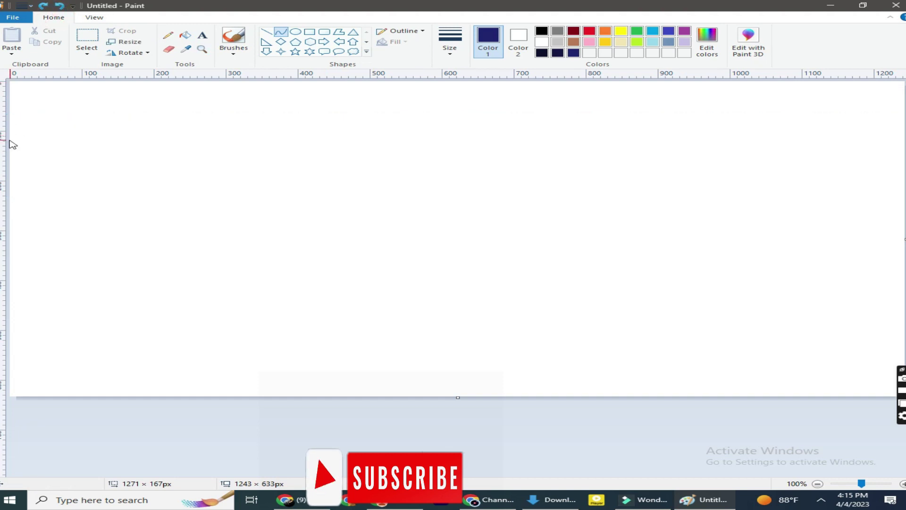
pyautogui.moveTo(11, 139); pyautogui.dragTo(904, 143)
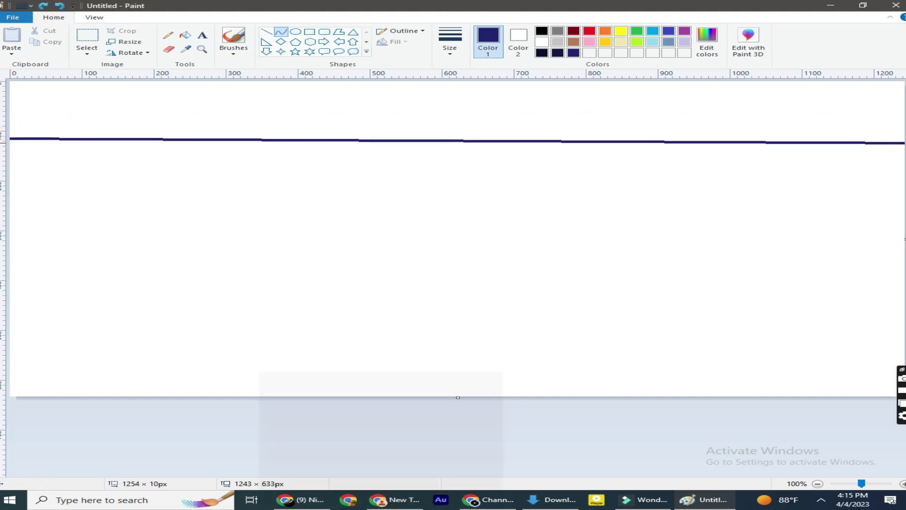
pyautogui.moveTo(191, 141); pyautogui.dragTo(149, 84)
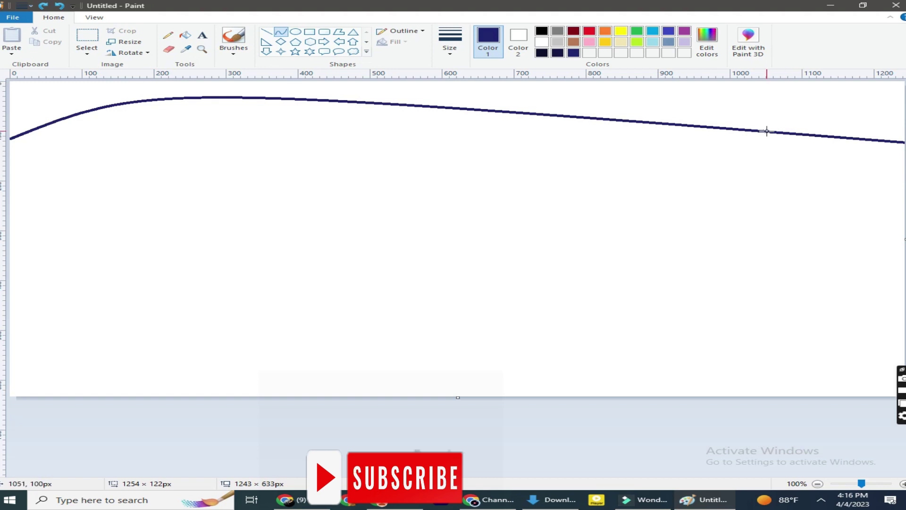
pyautogui.moveTo(767, 132); pyautogui.dragTo(715, 299)
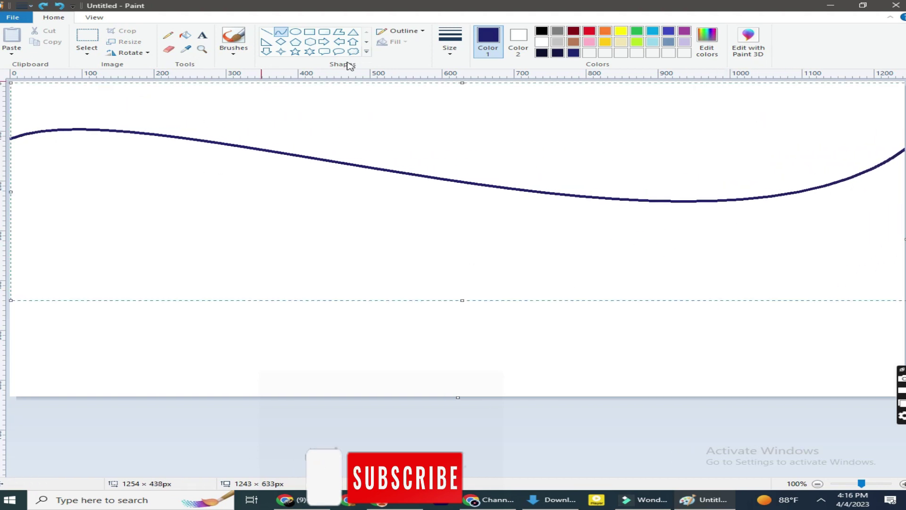
pyautogui.click(10, 247)
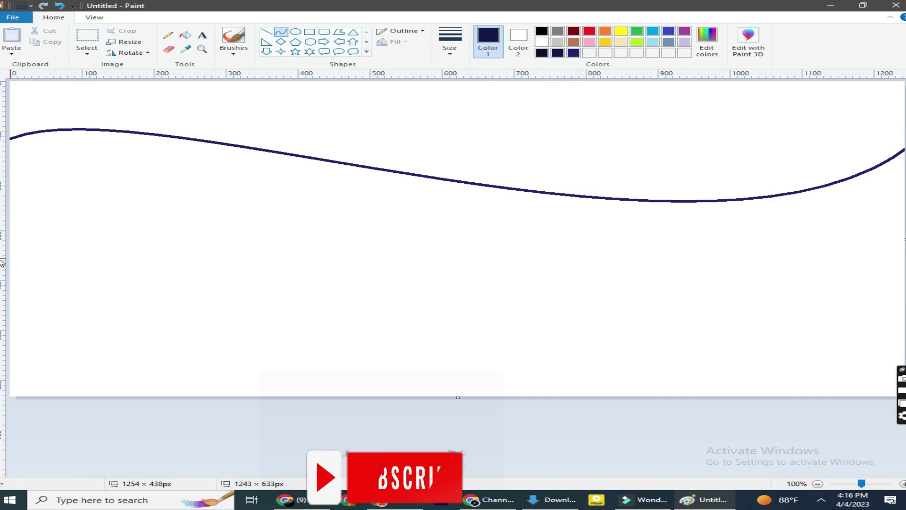
# Step: Draw a second wavy navy curve across the canvas lower down, redoing one attempt
pyautogui.moveTo(10, 242); pyautogui.dragTo(904, 258)
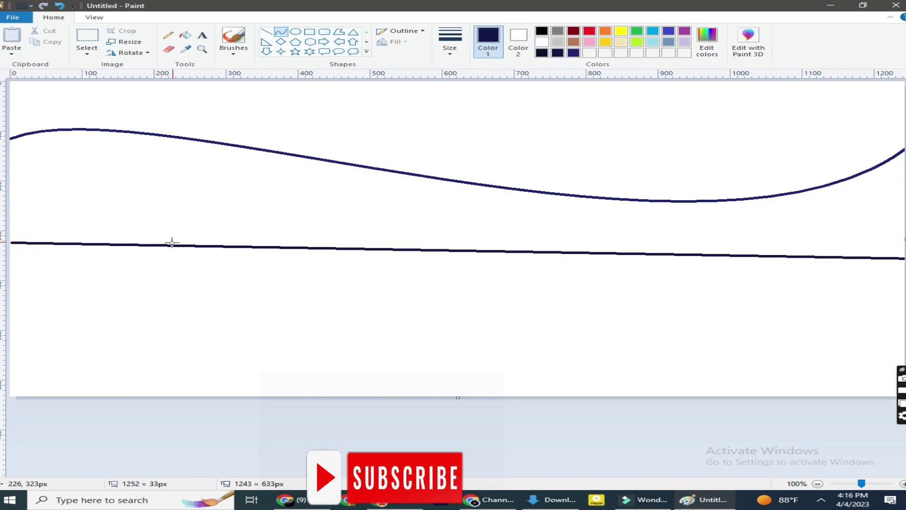
pyautogui.moveTo(88, 242)
pyautogui.mouseDown()
pyautogui.moveTo(89, 176)
pyautogui.moveTo(468, 230)
pyautogui.mouseUp()
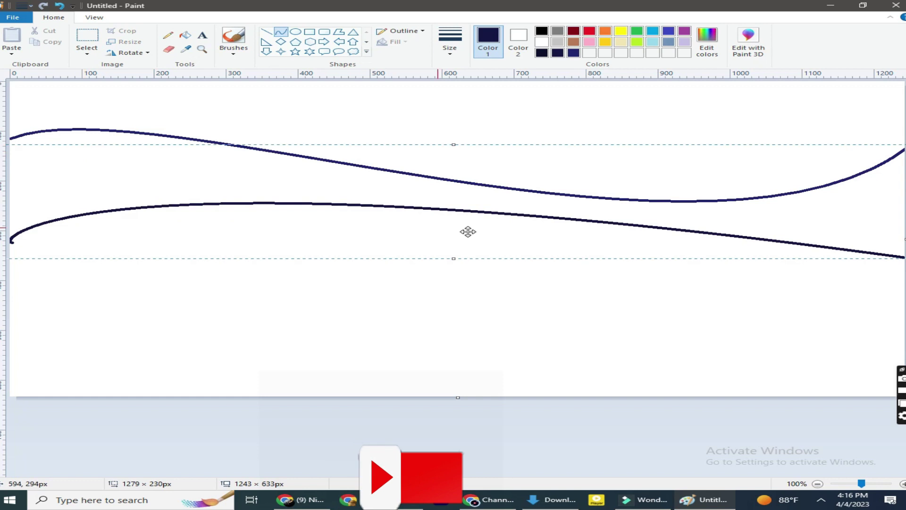
pyautogui.click(59, 6)
pyautogui.moveTo(10, 252)
pyautogui.mouseDown()
pyautogui.moveTo(640, 272)
pyautogui.moveTo(904, 259)
pyautogui.mouseUp()
pyautogui.moveTo(164, 259); pyautogui.dragTo(118, 188)
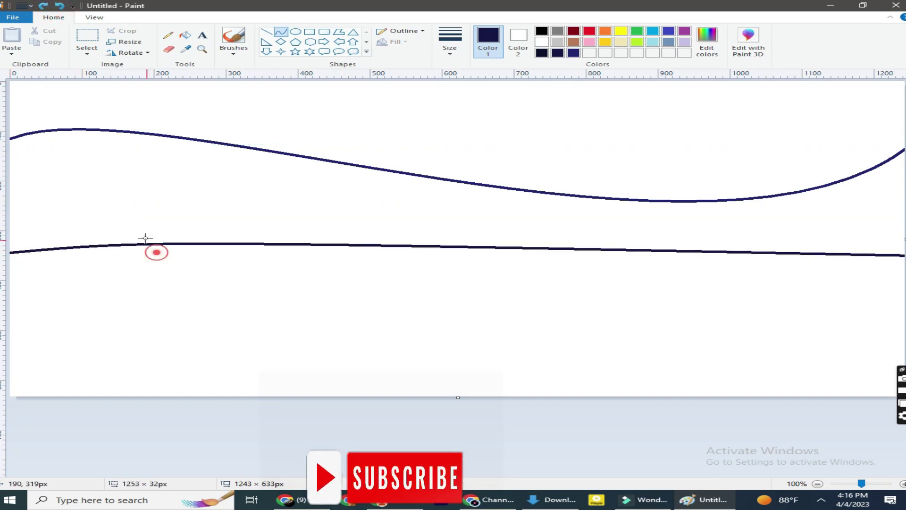
pyautogui.moveTo(722, 238); pyautogui.dragTo(712, 376)
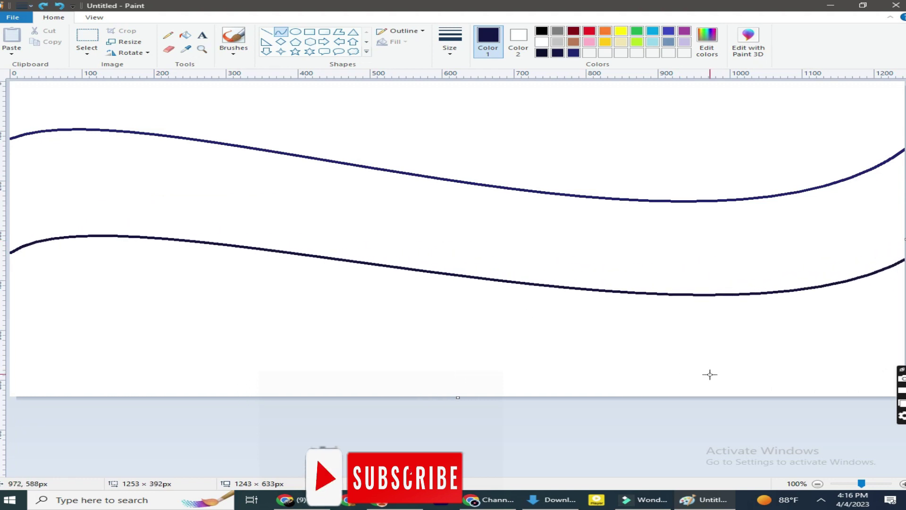
# Step: Fill the top sky darkest navy, the middle band dark blue, and the bottom area lighter blue
pyautogui.click(266, 32)
pyautogui.click(185, 36)
pyautogui.click(336, 131)
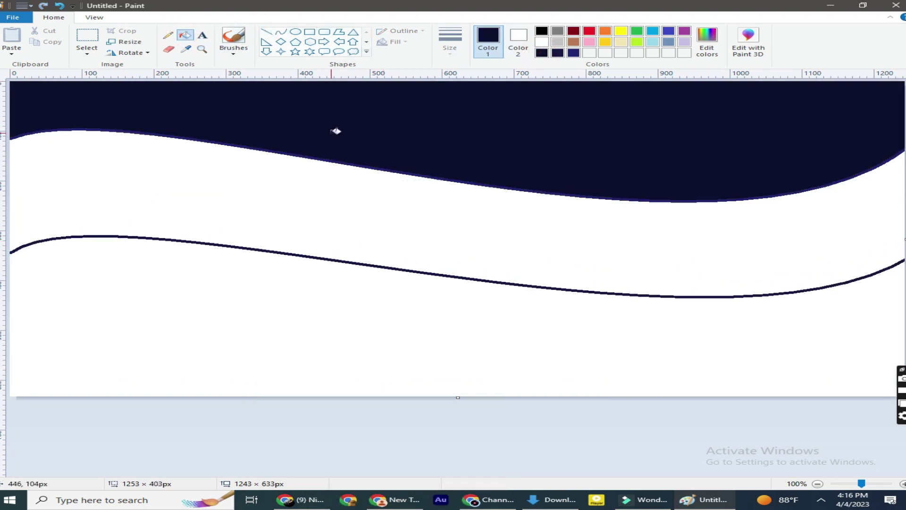
pyautogui.click(287, 218)
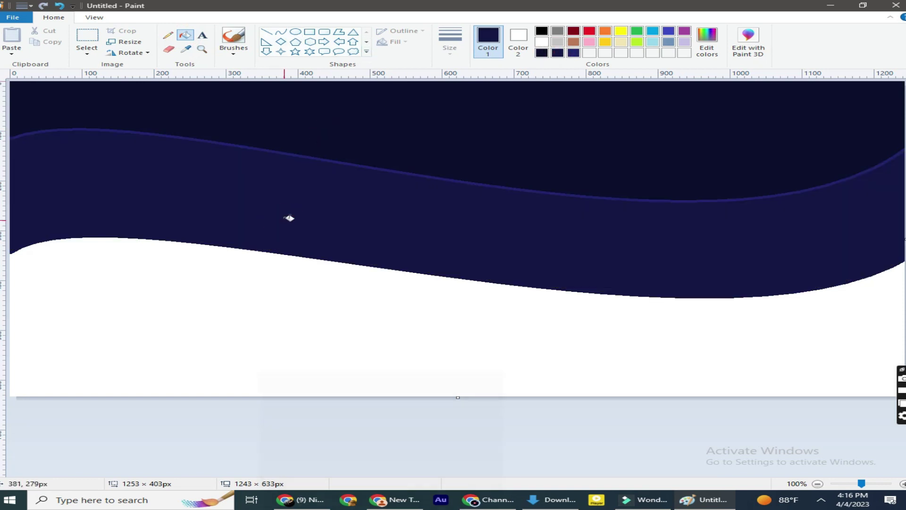
pyautogui.click(573, 52)
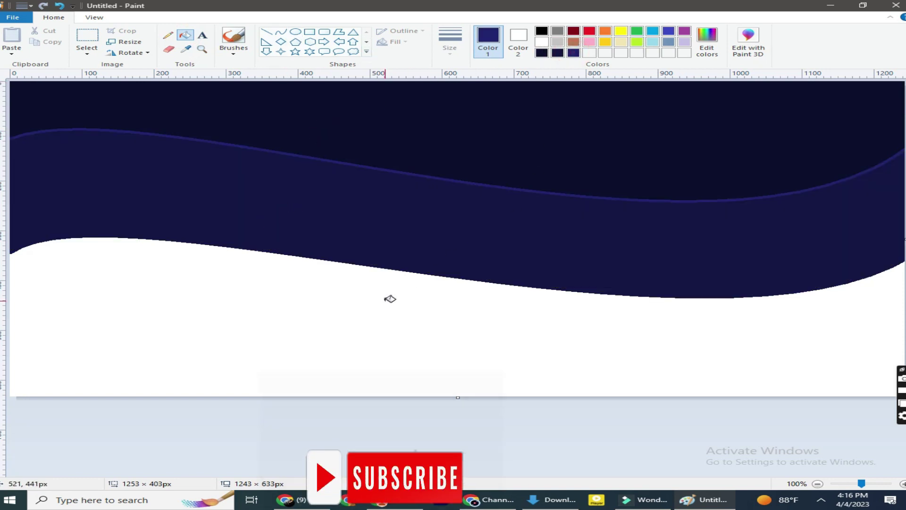
pyautogui.click(390, 299)
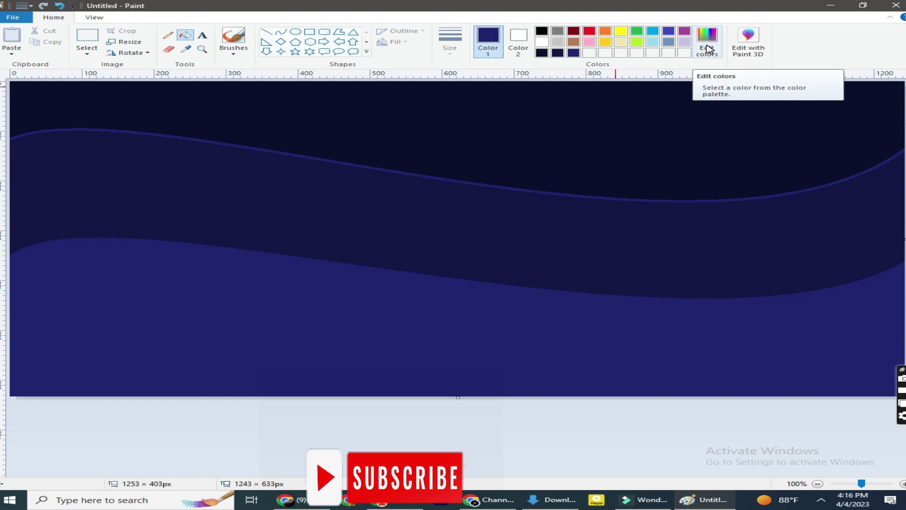
# Step: Attempt a resize with new width and height values, dismissing the invalid-number warning
pyautogui.click(87, 53)
pyautogui.click(110, 53)
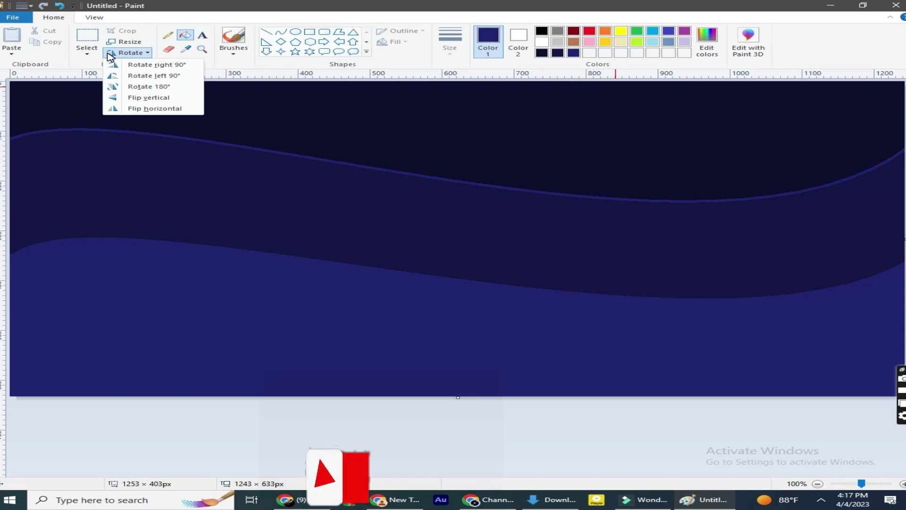
pyautogui.click(123, 42)
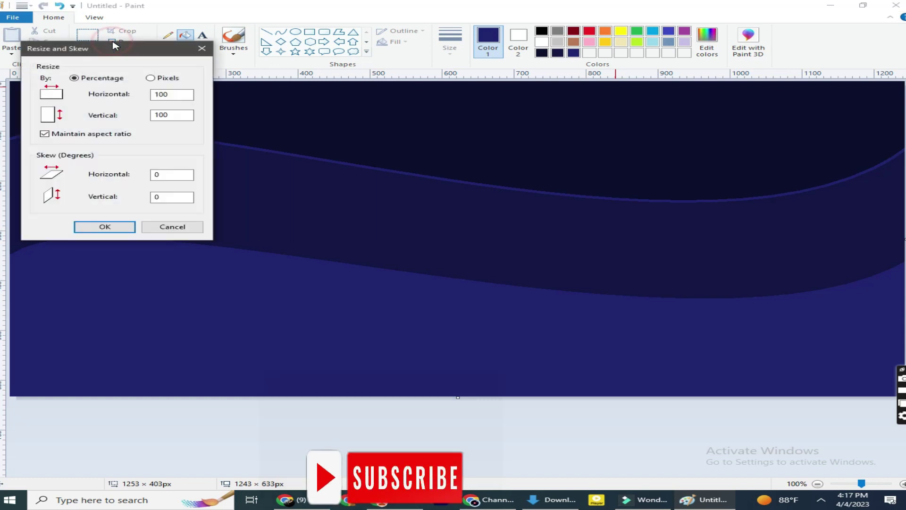
pyautogui.doubleClick(171, 93)
pyautogui.rightClick(160, 90)
pyautogui.click(184, 113)
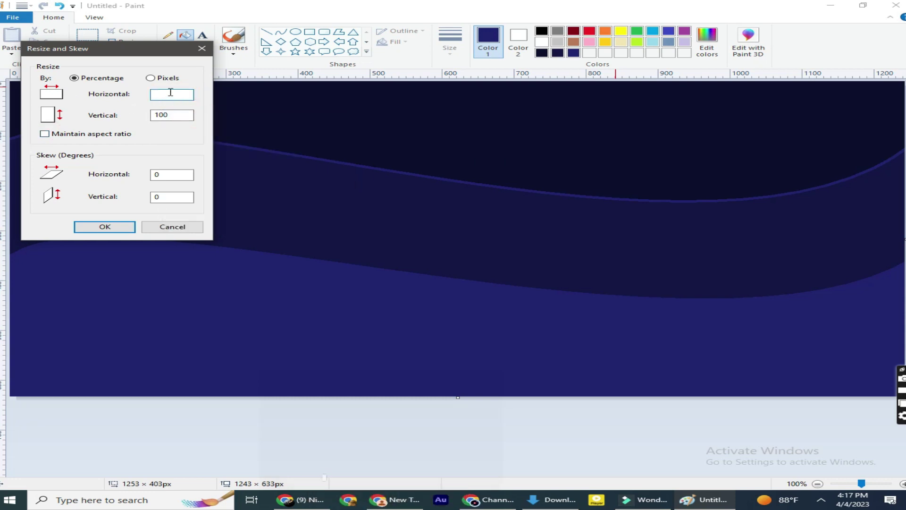
pyautogui.write('1')
pyautogui.doubleClick(152, 118)
pyautogui.write('75')
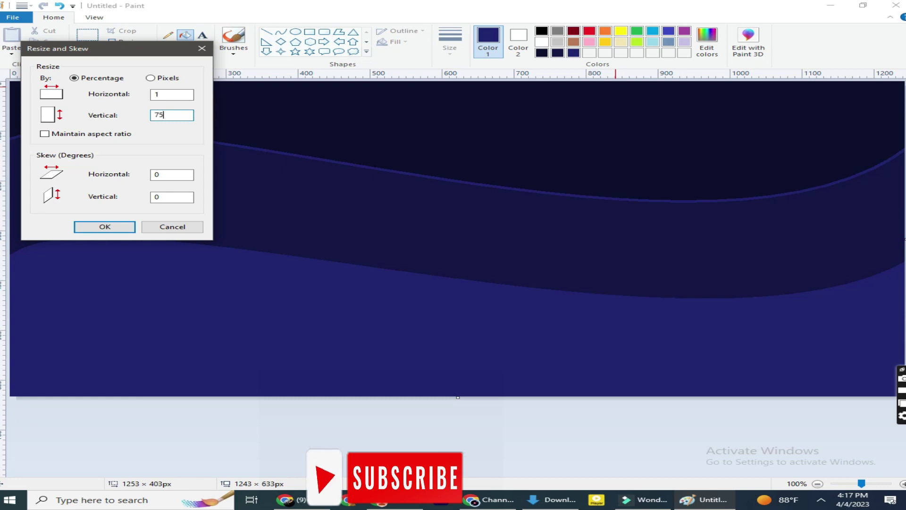
pyautogui.write('0')
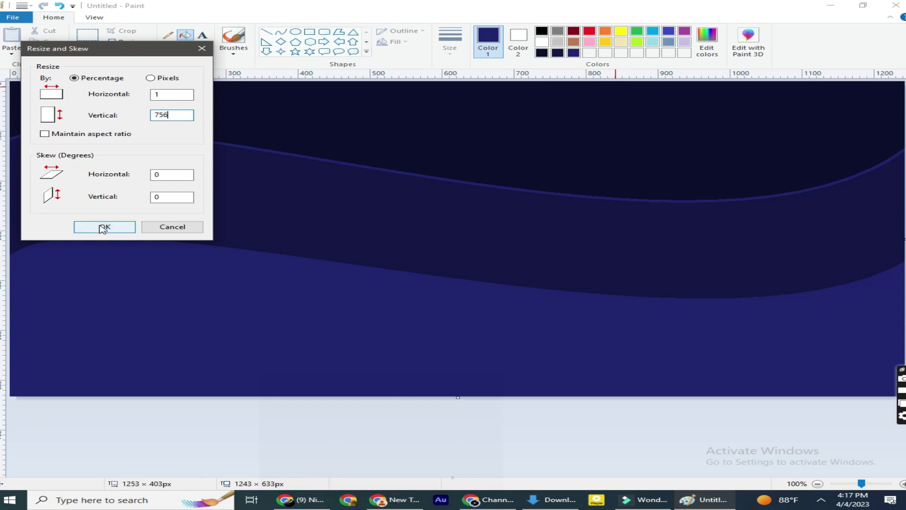
pyautogui.click(105, 227)
pyautogui.press('Return')
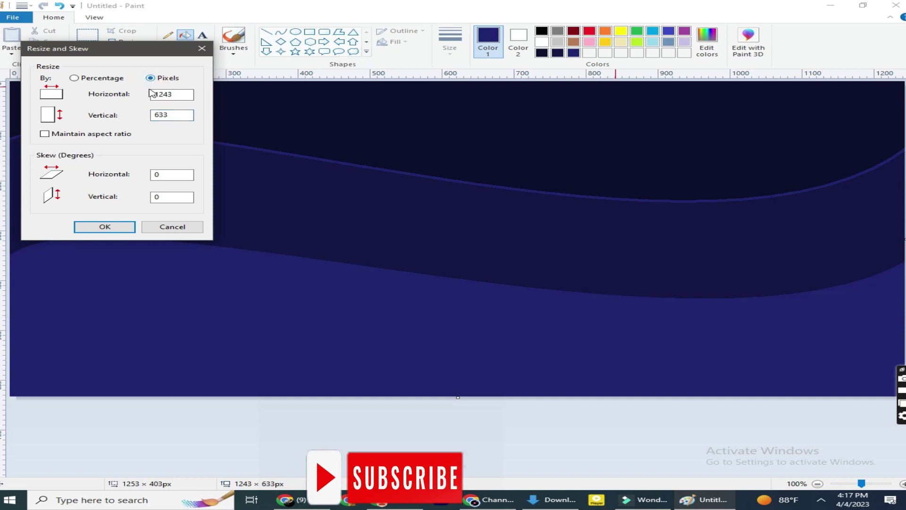
# Step: Resize the image to 1 × 750 pixels, squeezing it into a one-pixel strip
pyautogui.write('1')
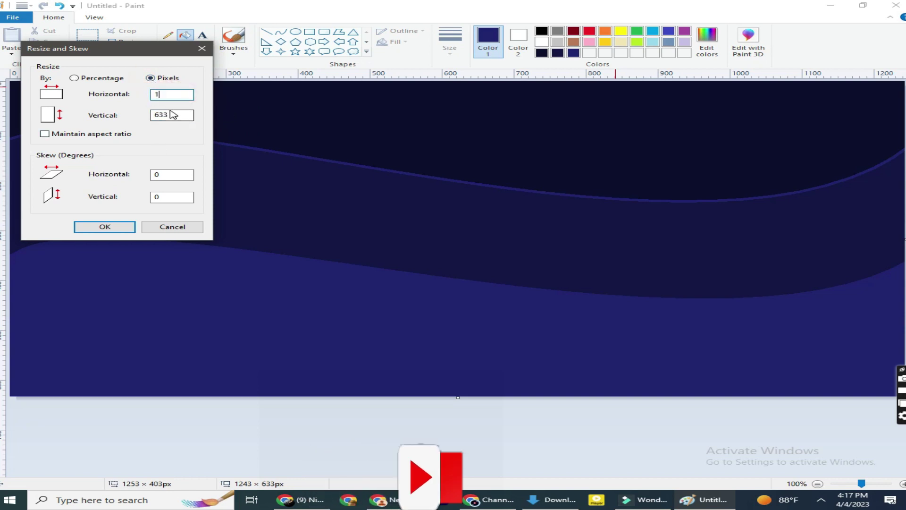
pyautogui.click(174, 114)
pyautogui.write('750')
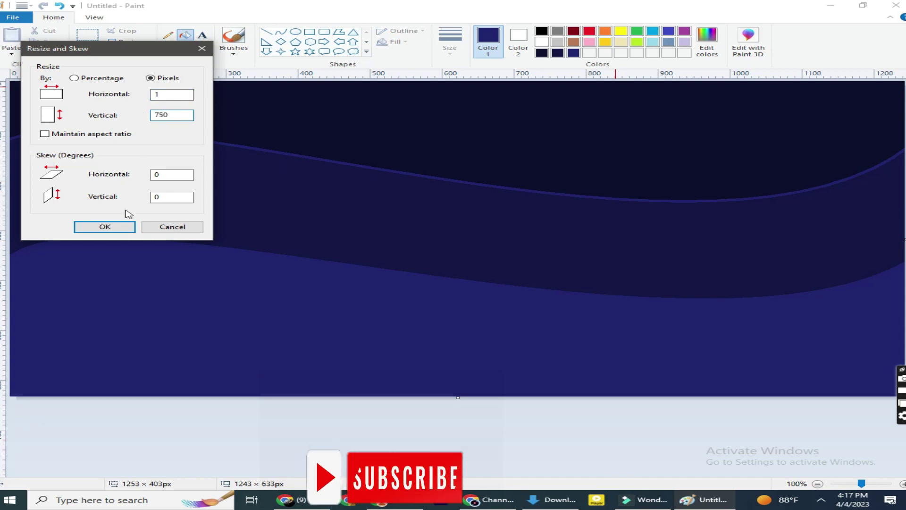
pyautogui.click(116, 224)
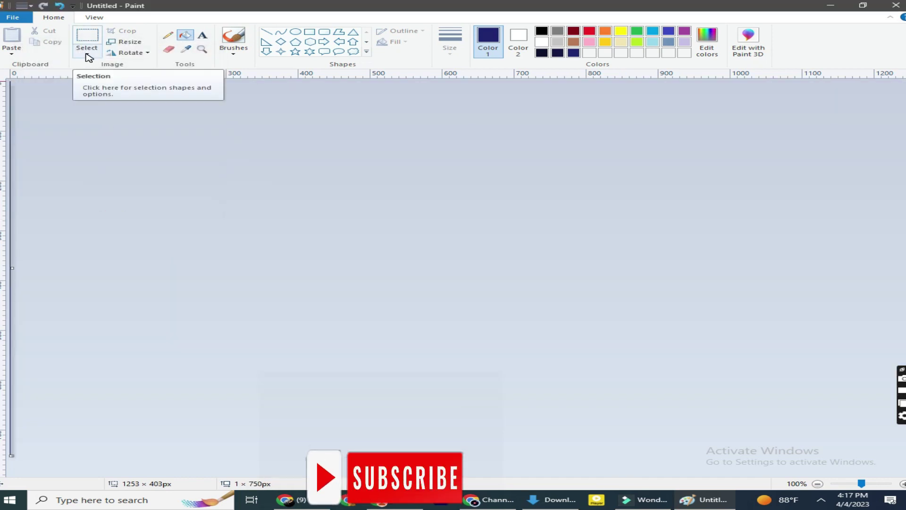
# Step: Stretch the strip back to 1145 × 750 pixels to form a smooth navy-to-blue gradient
pyautogui.click(123, 42)
pyautogui.click(44, 134)
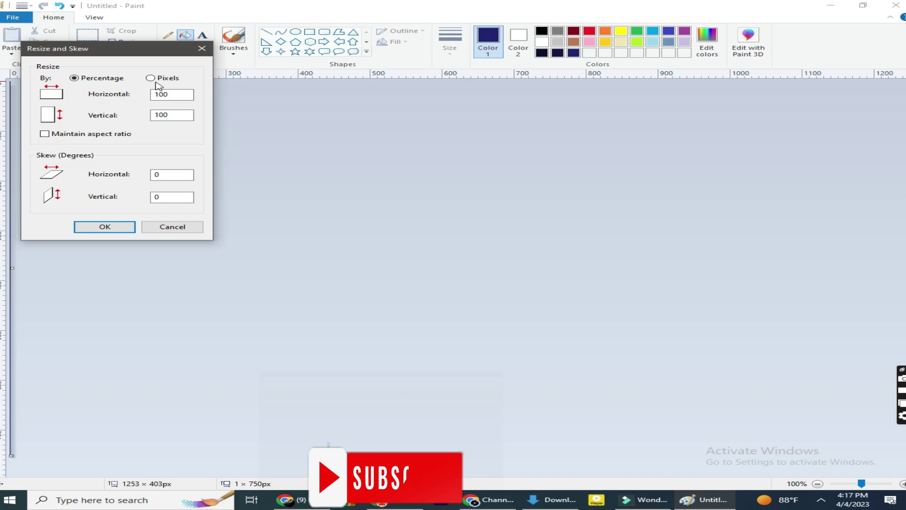
pyautogui.click(150, 78)
pyautogui.doubleClick(173, 94)
pyautogui.write('11')
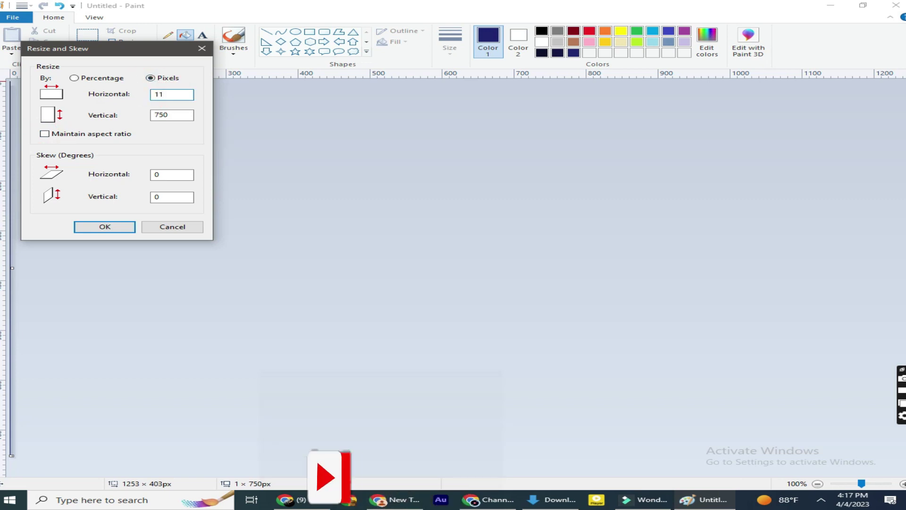
pyautogui.write('45')
pyautogui.click(104, 227)
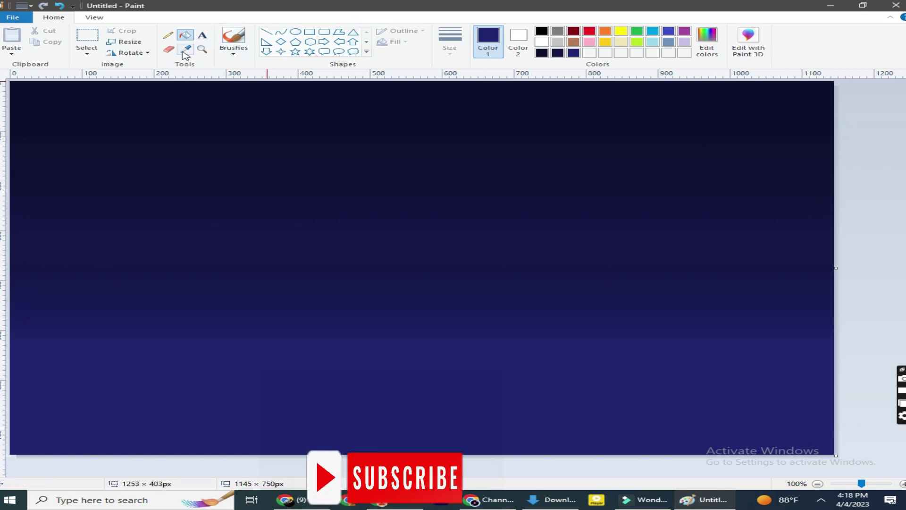
# Step: Set white as Color 1 and draw a solid-filled oval moon near the top centre
pyautogui.click(266, 34)
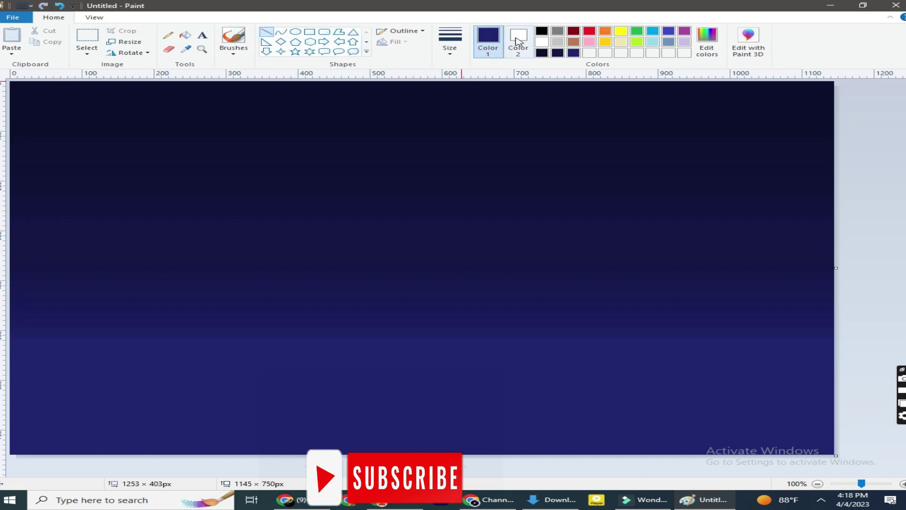
pyautogui.click(518, 40)
pyautogui.click(488, 39)
pyautogui.click(542, 43)
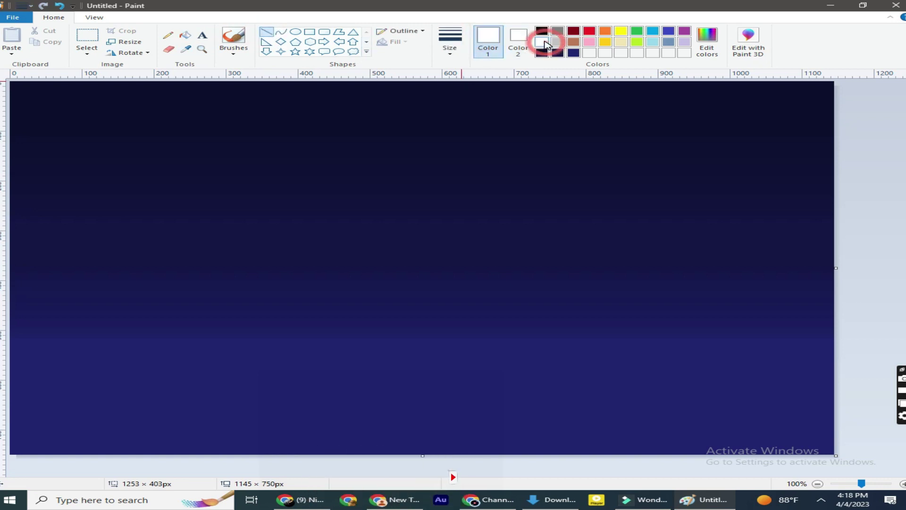
pyautogui.click(301, 36)
pyautogui.moveTo(408, 119); pyautogui.dragTo(511, 192)
pyautogui.click(396, 41)
pyautogui.click(404, 65)
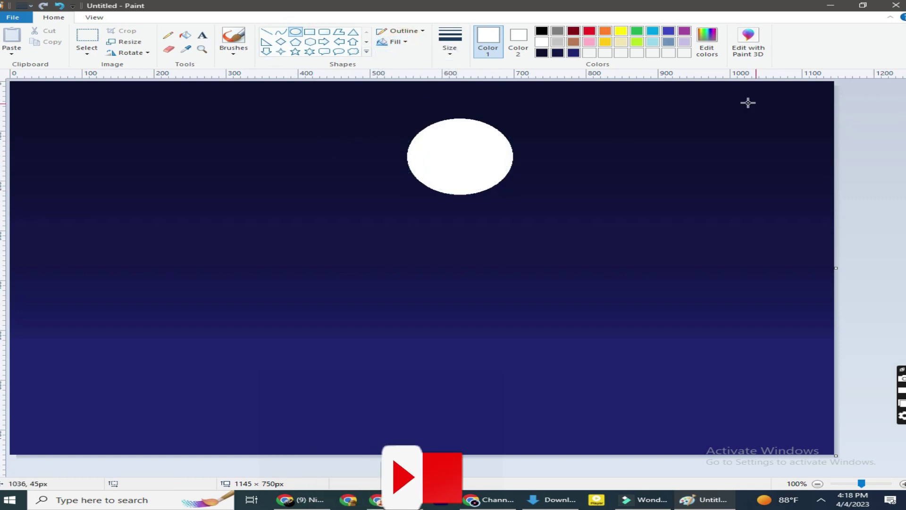
# Step: Draw small white five-point stars across the upper sky and right of the moon
pyautogui.click(295, 51)
pyautogui.moveTo(291, 103); pyautogui.dragTo(296, 108)
pyautogui.click(413, 32)
pyautogui.click(406, 43)
pyautogui.moveTo(590, 103); pyautogui.dragTo(597, 109)
pyautogui.moveTo(700, 114); pyautogui.dragTo(707, 121)
pyautogui.moveTo(754, 101); pyautogui.dragTo(760, 108)
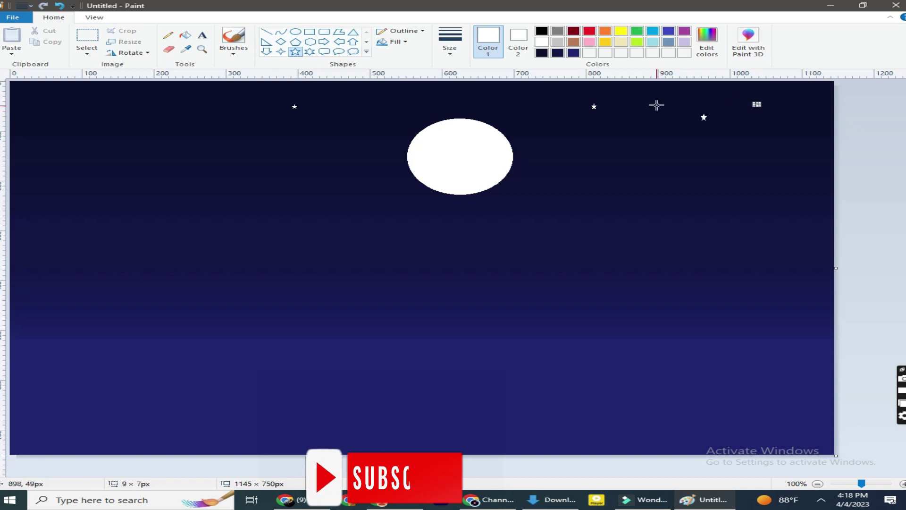
pyautogui.moveTo(655, 104); pyautogui.dragTo(650, 97)
pyautogui.moveTo(505, 94); pyautogui.dragTo(513, 100)
pyautogui.moveTo(712, 172); pyautogui.dragTo(722, 179)
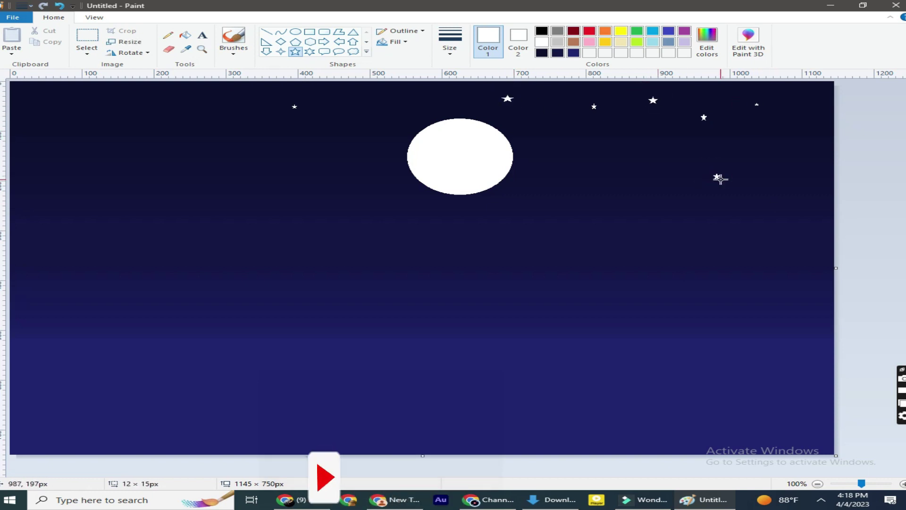
pyautogui.moveTo(577, 164); pyautogui.dragTo(586, 172)
pyautogui.moveTo(664, 126); pyautogui.dragTo(668, 134)
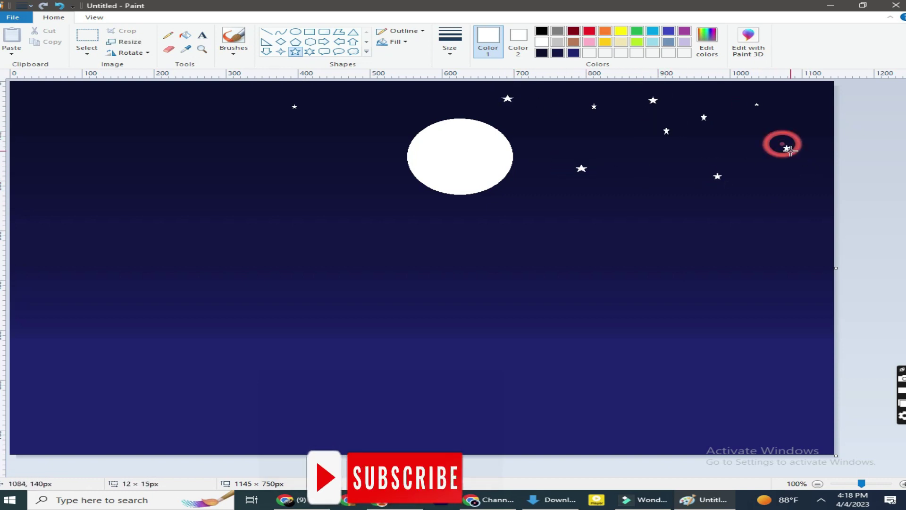
# Step: Add more small five-point stars in the left and lower parts of the sky
pyautogui.moveTo(327, 193); pyautogui.dragTo(334, 200)
pyautogui.moveTo(81, 109); pyautogui.dragTo(89, 118)
pyautogui.moveTo(160, 94); pyautogui.dragTo(173, 105)
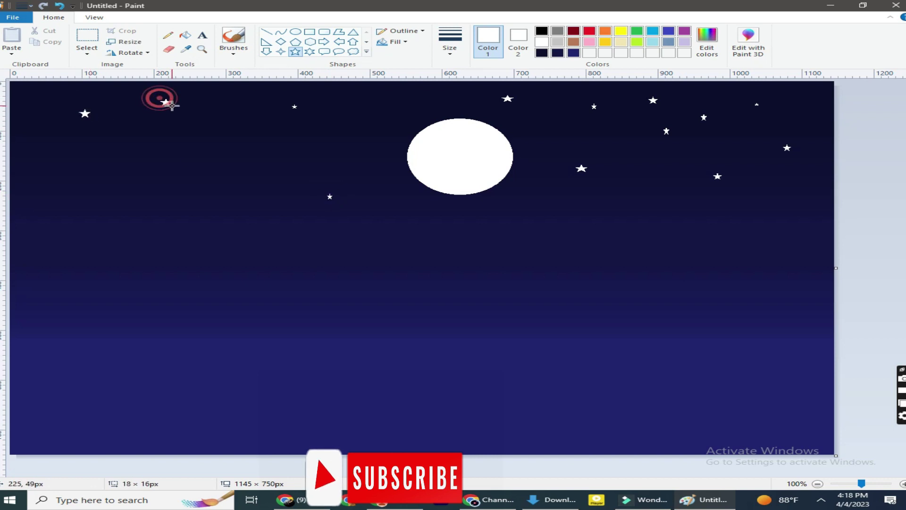
pyautogui.moveTo(57, 185); pyautogui.dragTo(66, 193)
pyautogui.moveTo(188, 170); pyautogui.dragTo(197, 179)
pyautogui.moveTo(424, 219); pyautogui.dragTo(435, 227)
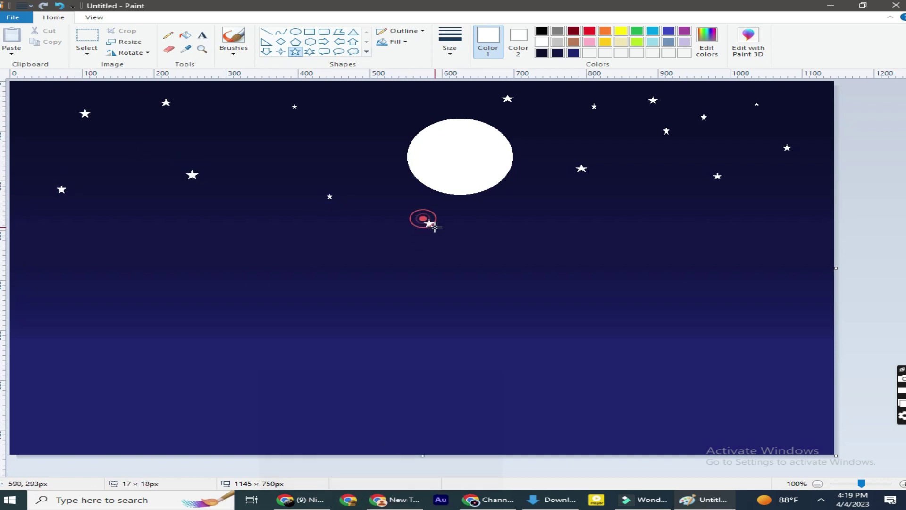
pyautogui.moveTo(624, 216); pyautogui.dragTo(633, 225)
pyautogui.moveTo(299, 135); pyautogui.dragTo(309, 144)
pyautogui.moveTo(200, 241); pyautogui.dragTo(215, 257)
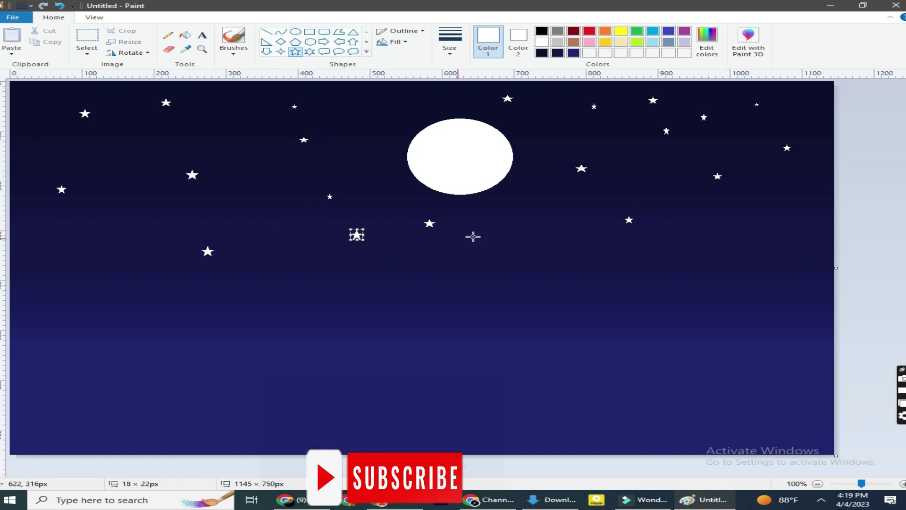
pyautogui.moveTo(754, 222); pyautogui.dragTo(764, 231)
pyautogui.moveTo(610, 258); pyautogui.dragTo(620, 267)
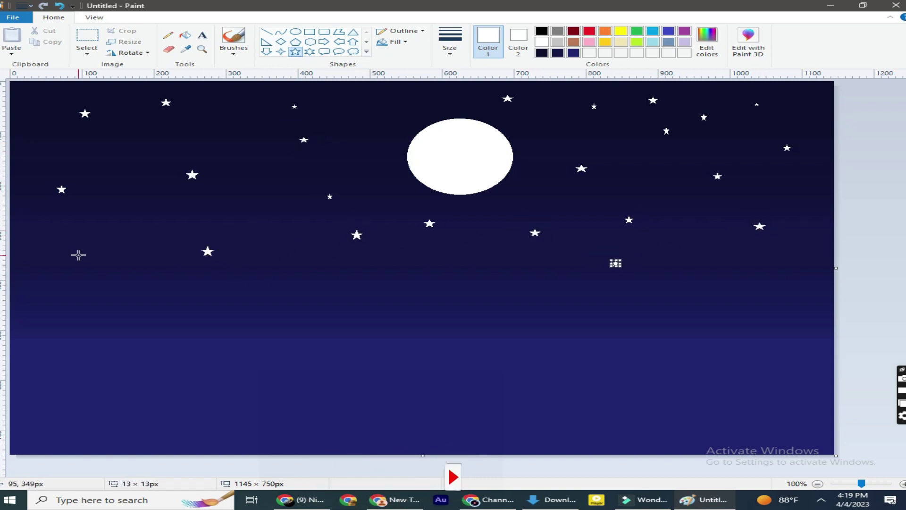
pyautogui.moveTo(385, 291); pyautogui.dragTo(390, 296)
pyautogui.moveTo(538, 299); pyautogui.dragTo(544, 302)
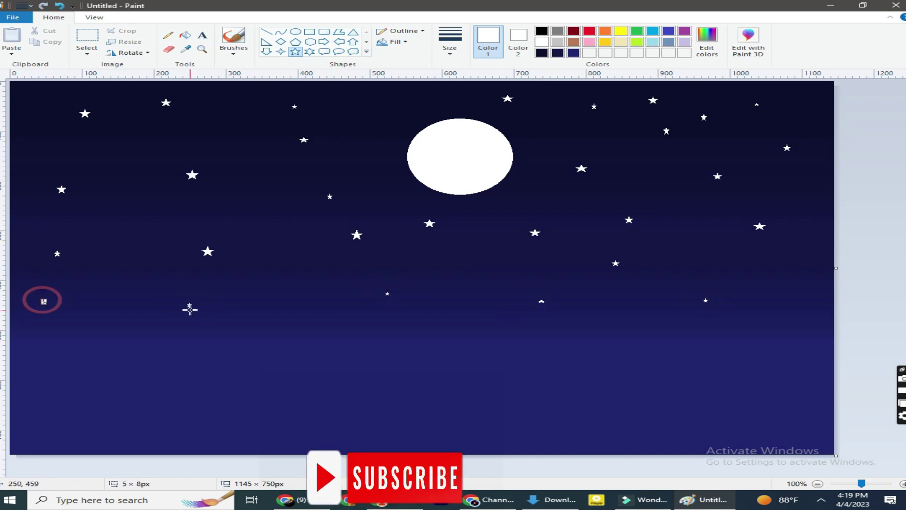
# Step: Dot tiny white pencil stars across the left sky and around the moon
pyautogui.click(169, 37)
pyautogui.click(224, 134)
pyautogui.click(158, 251)
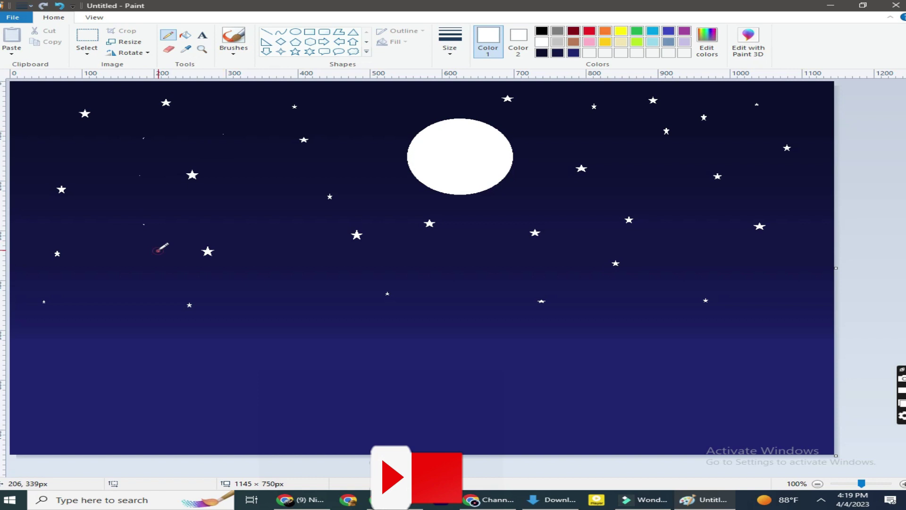
pyautogui.click(96, 200)
pyautogui.click(48, 154)
pyautogui.click(88, 85)
pyautogui.click(235, 94)
pyautogui.click(266, 115)
pyautogui.click(322, 105)
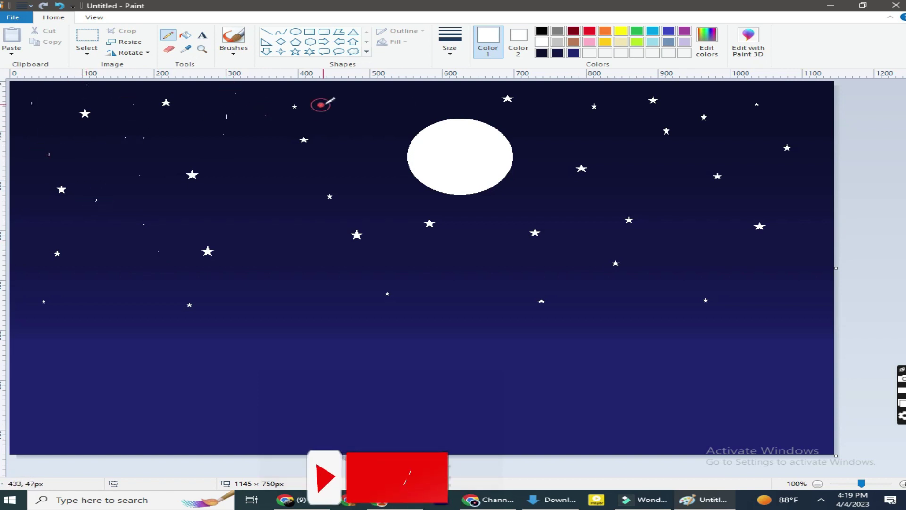
pyautogui.click(402, 107)
pyautogui.click(424, 94)
pyautogui.click(398, 146)
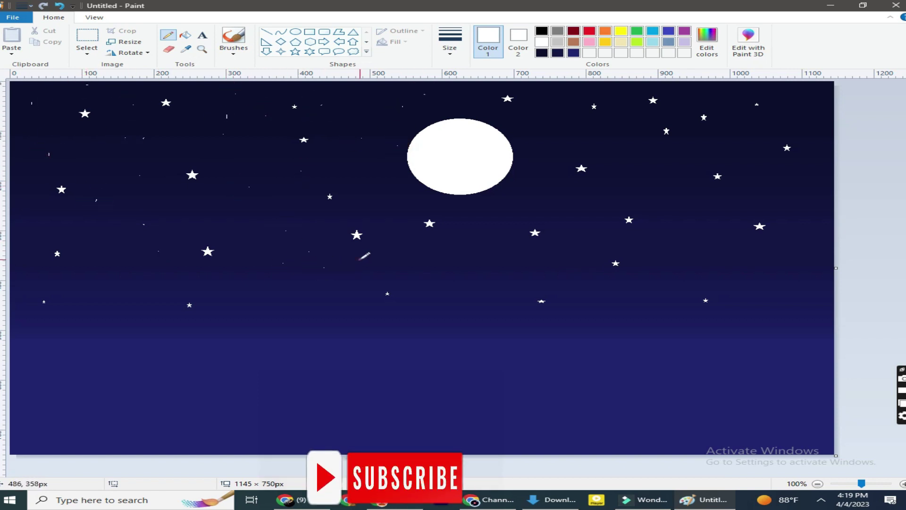
pyautogui.click(506, 199)
pyautogui.click(534, 169)
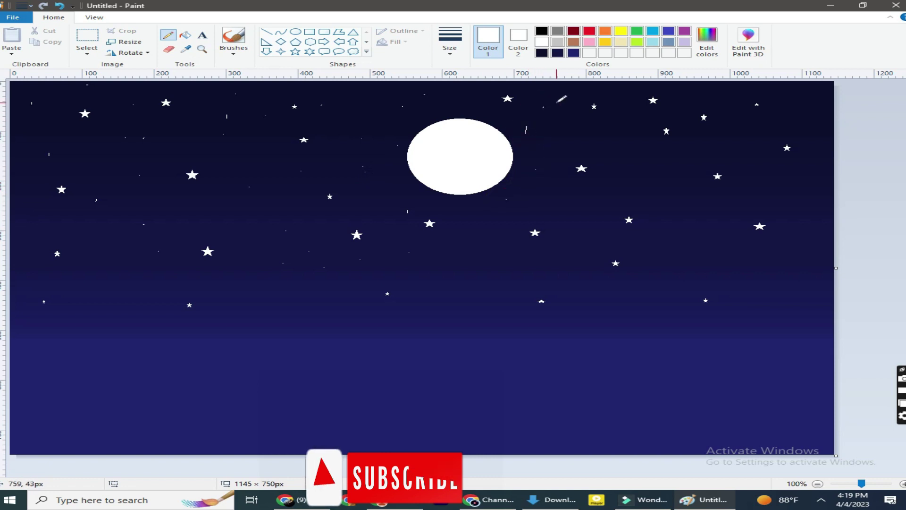
# Step: Undo stray marks near the moon, then dot tiny stars to its right and across the lower sky
pyautogui.click(64, 7)
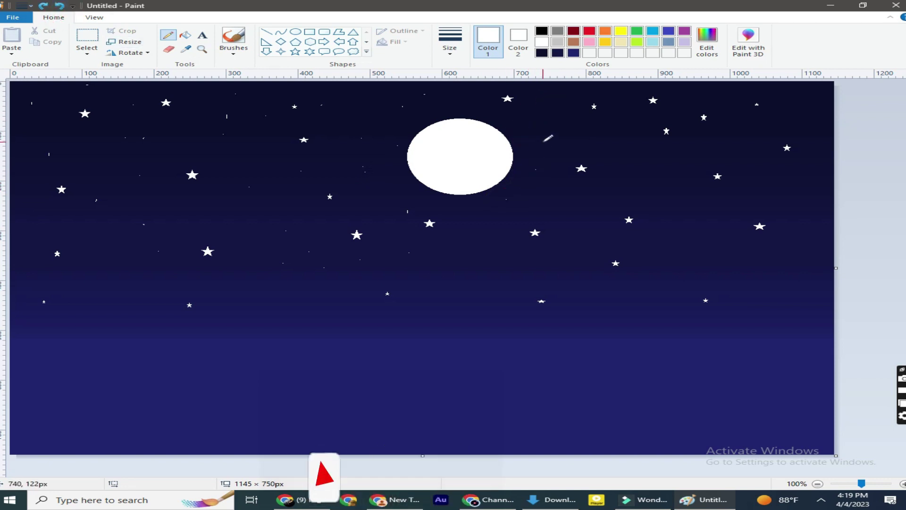
pyautogui.click(618, 140)
pyautogui.click(653, 175)
pyautogui.click(728, 155)
pyautogui.click(662, 230)
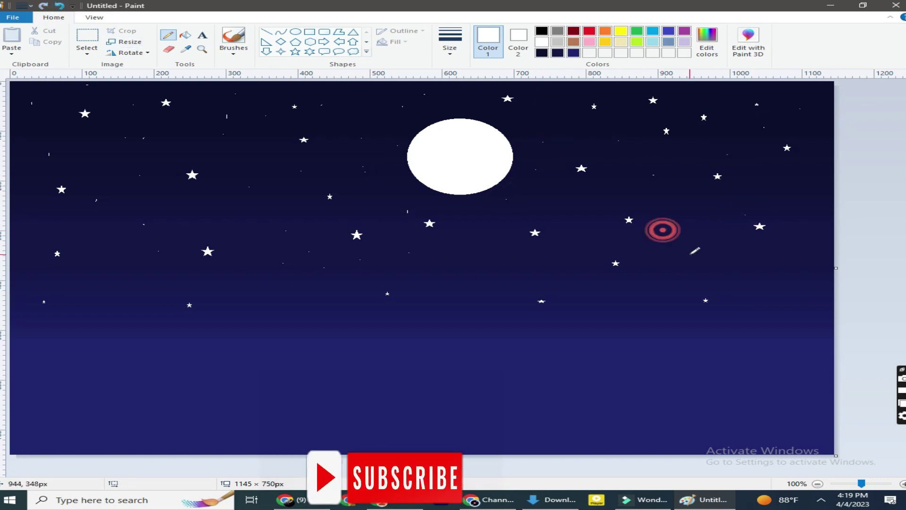
pyautogui.click(486, 244)
pyautogui.click(543, 205)
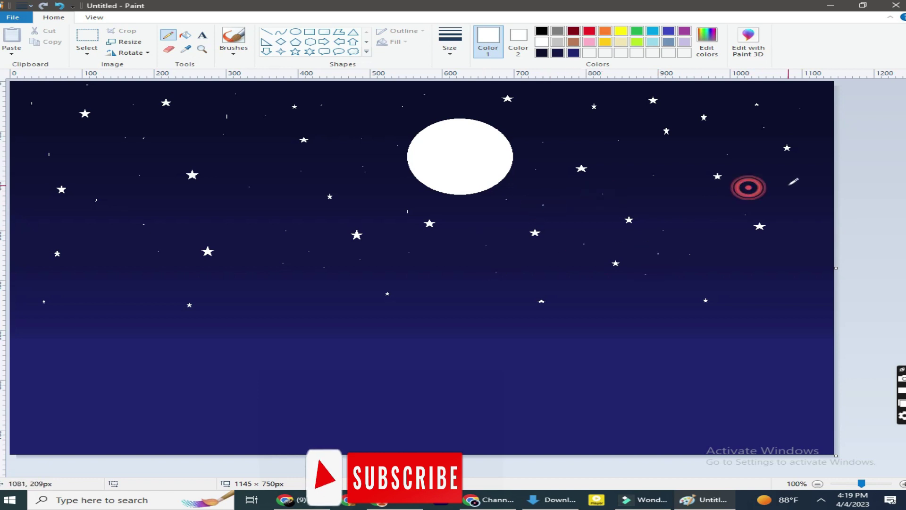
pyautogui.click(796, 303)
pyautogui.click(606, 326)
pyautogui.click(304, 345)
pyautogui.click(263, 315)
pyautogui.click(325, 311)
pyautogui.click(381, 327)
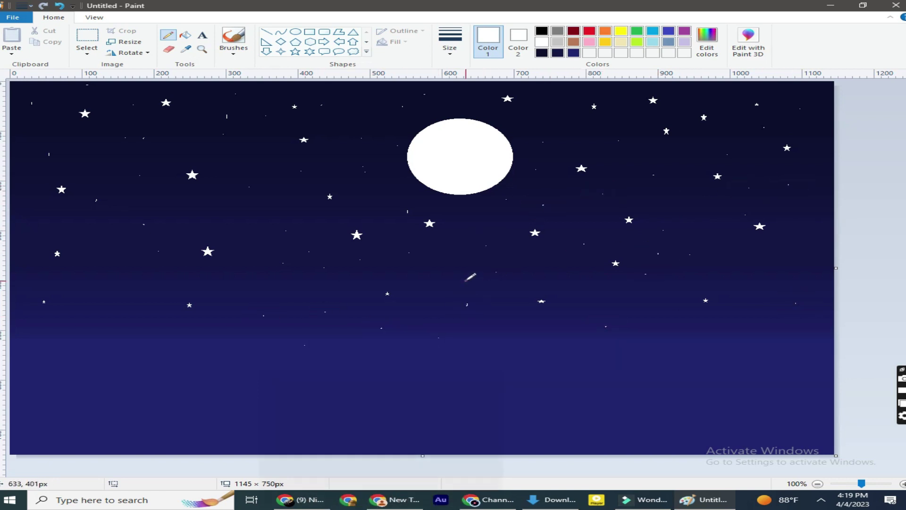
pyautogui.click(60, 324)
pyautogui.click(111, 304)
pyautogui.click(244, 283)
pyautogui.click(330, 288)
pyautogui.click(683, 322)
pyautogui.click(750, 317)
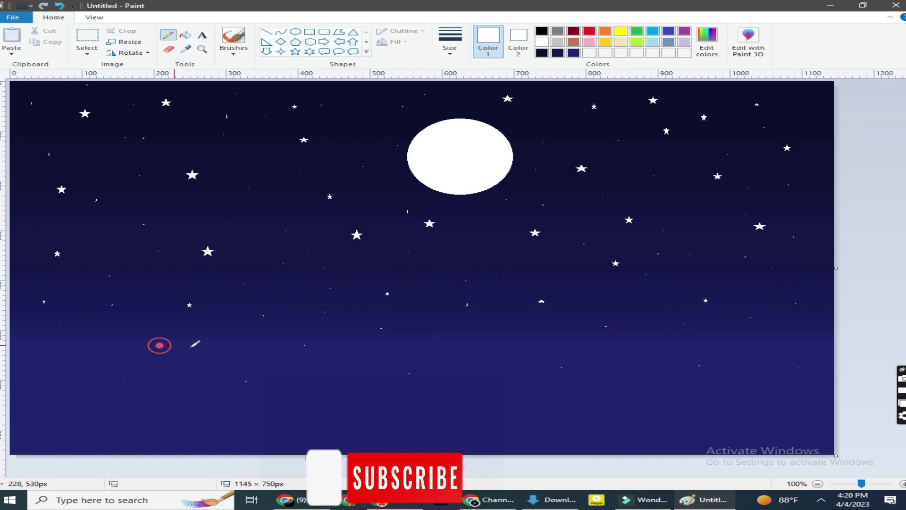
# Step: Dot more tiny white stars into the upper, upper-right and lower-right sky
pyautogui.click(188, 120)
pyautogui.click(203, 109)
pyautogui.click(450, 45)
pyautogui.click(471, 83)
pyautogui.click(403, 108)
pyautogui.click(404, 113)
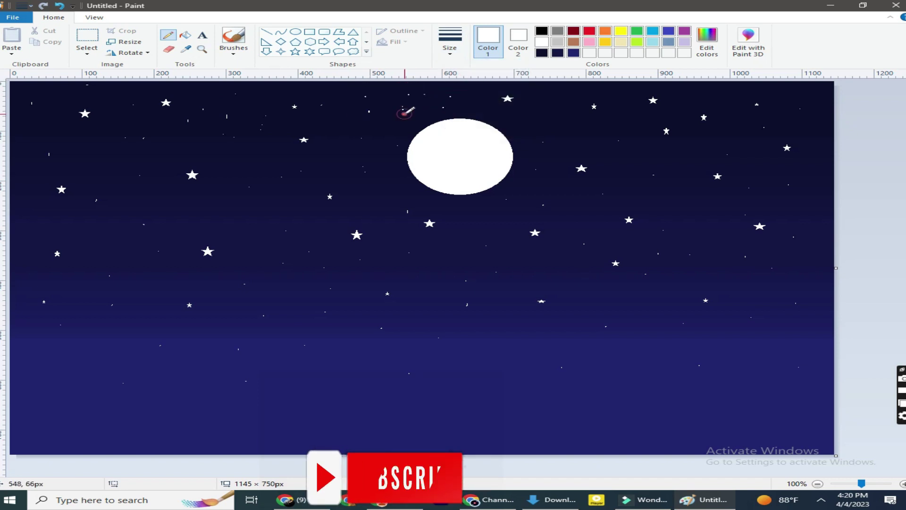
pyautogui.click(557, 124)
pyautogui.click(573, 94)
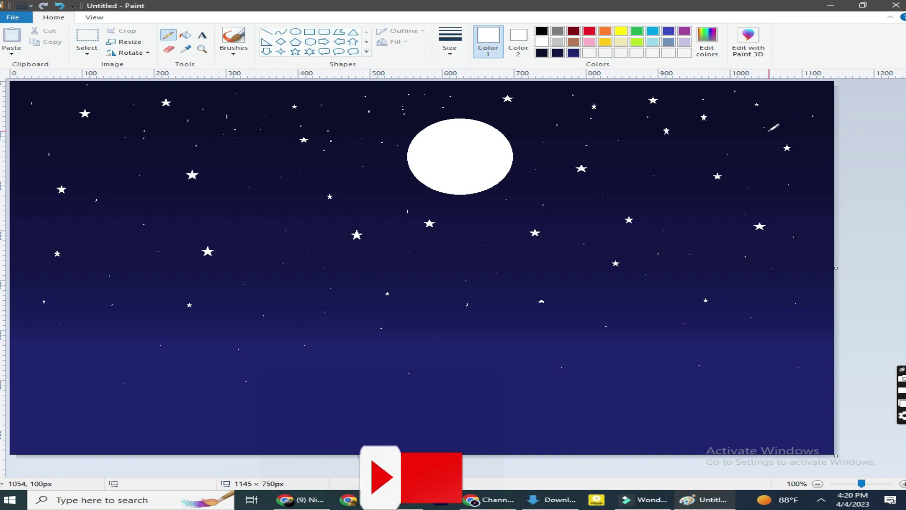
pyautogui.click(709, 149)
pyautogui.click(641, 166)
pyautogui.click(697, 221)
pyautogui.click(799, 186)
pyautogui.click(813, 171)
pyautogui.click(794, 256)
pyautogui.click(633, 293)
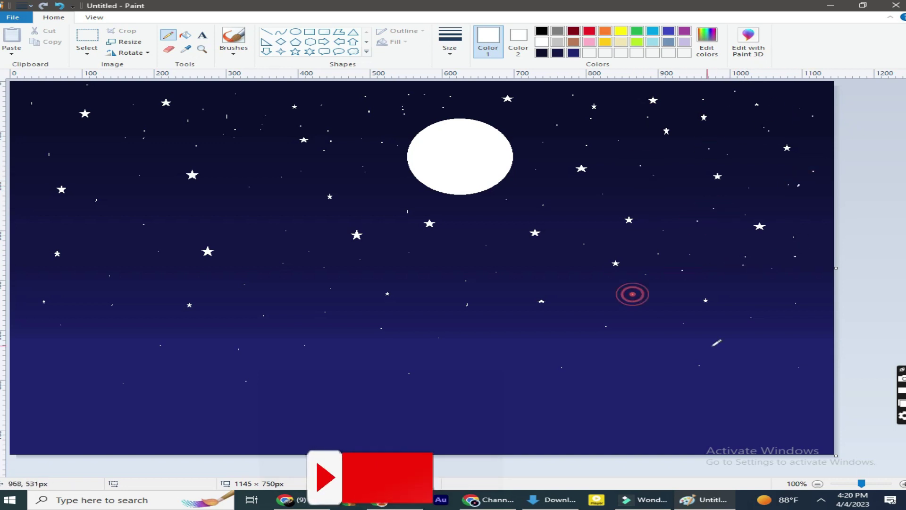
pyautogui.click(759, 322)
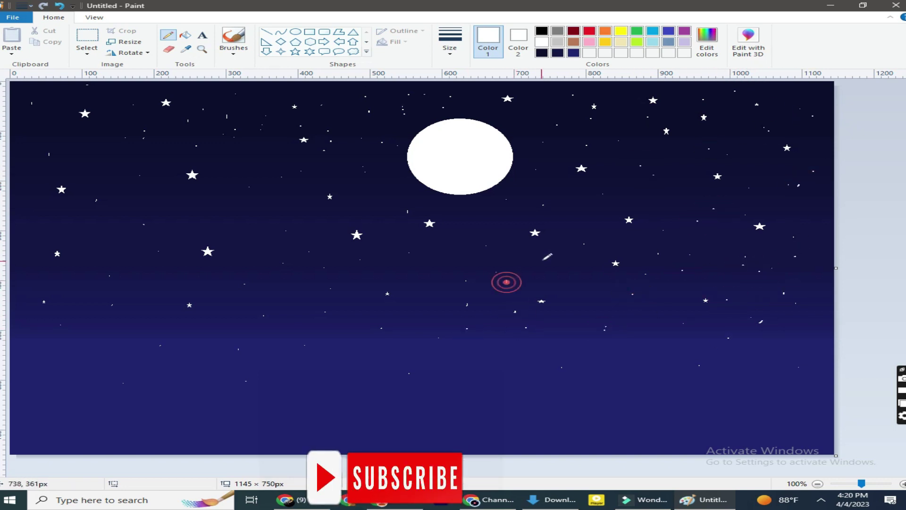
# Step: Add a final scatter of tiny white star dots in the lower-left sky
pyautogui.click(35, 214)
pyautogui.click(79, 237)
pyautogui.click(94, 260)
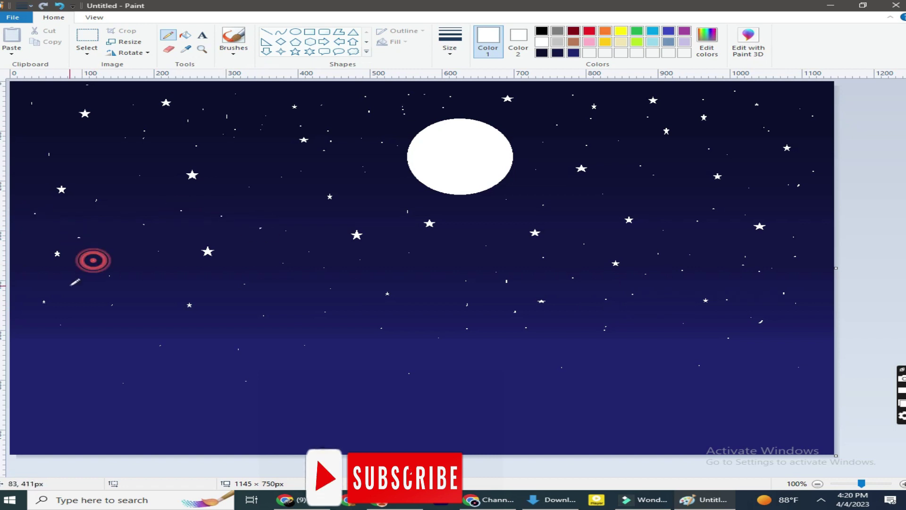
pyautogui.click(69, 286)
pyautogui.click(31, 325)
pyautogui.click(47, 262)
pyautogui.click(217, 323)
pyautogui.click(264, 281)
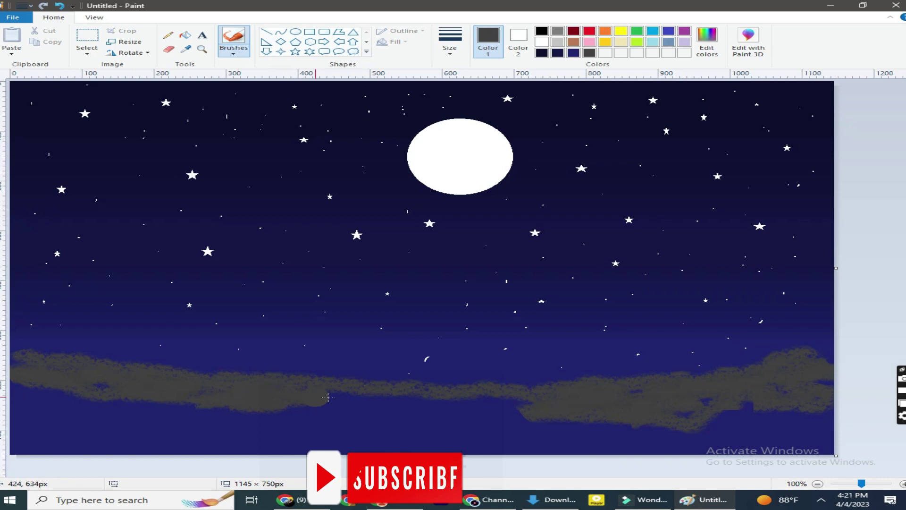
# Step: Brush a grey hill band across the lower sky, then darker grey over the left hills
pyautogui.moveTo(330, 399)
pyautogui.mouseDown()
pyautogui.moveTo(510, 406)
pyautogui.moveTo(317, 405)
pyautogui.mouseUp()
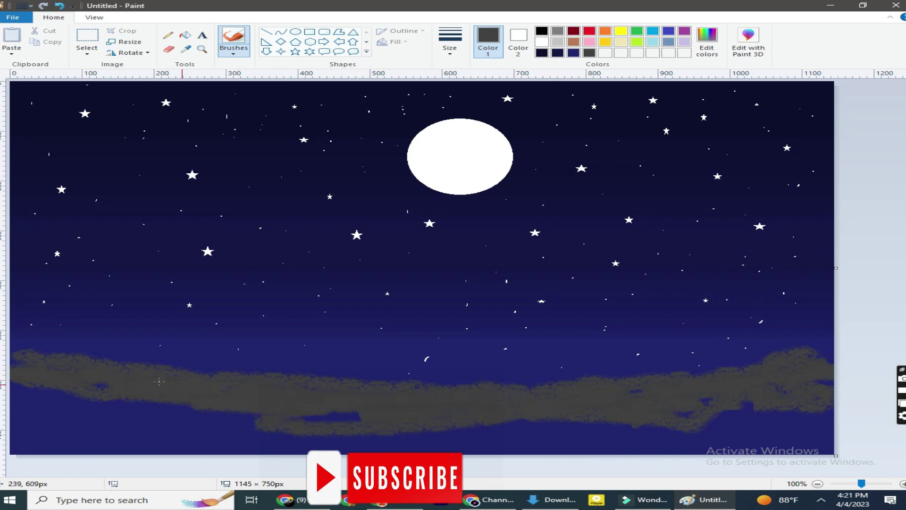
pyautogui.moveTo(214, 378); pyautogui.dragTo(639, 379)
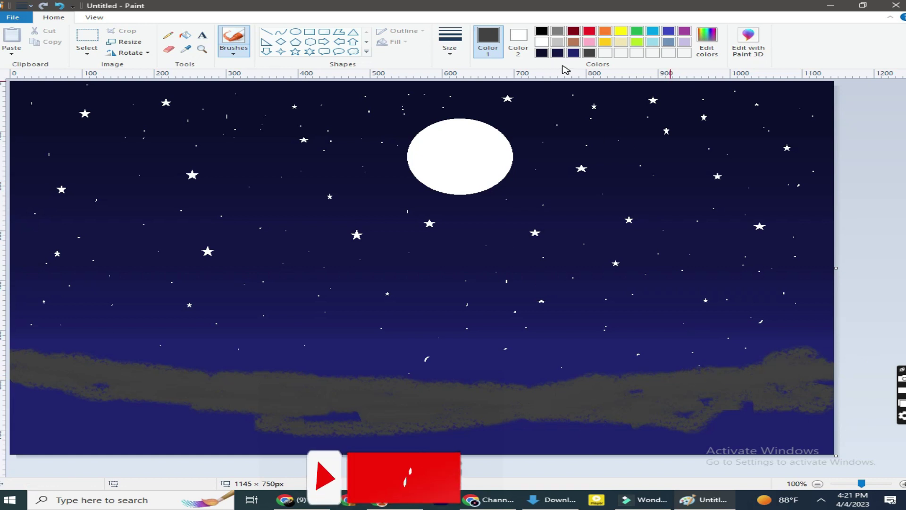
pyautogui.click(707, 48)
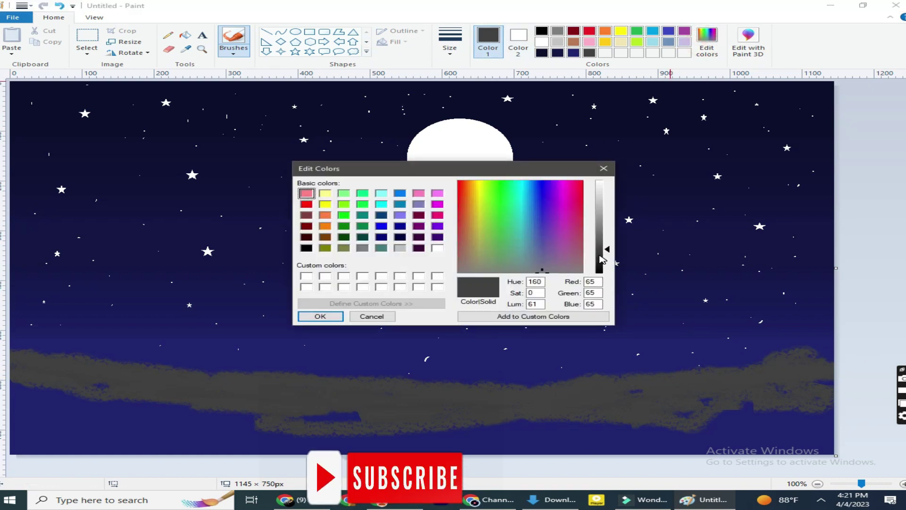
pyautogui.click(320, 316)
pyautogui.moveTo(10, 400)
pyautogui.mouseDown()
pyautogui.moveTo(121, 392)
pyautogui.moveTo(422, 412)
pyautogui.mouseUp()
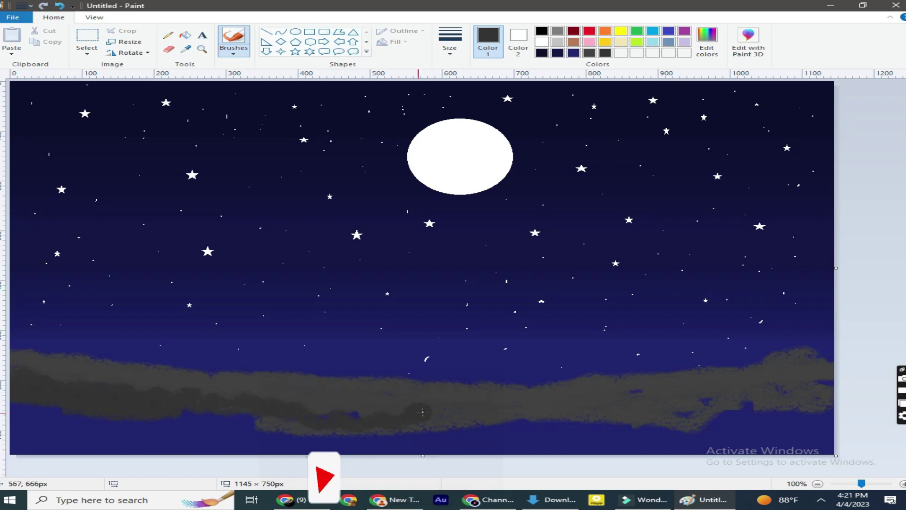
# Step: With the plain default brush, paint a darker grey layer along the hills' lower part
pyautogui.click(233, 49)
pyautogui.click(234, 76)
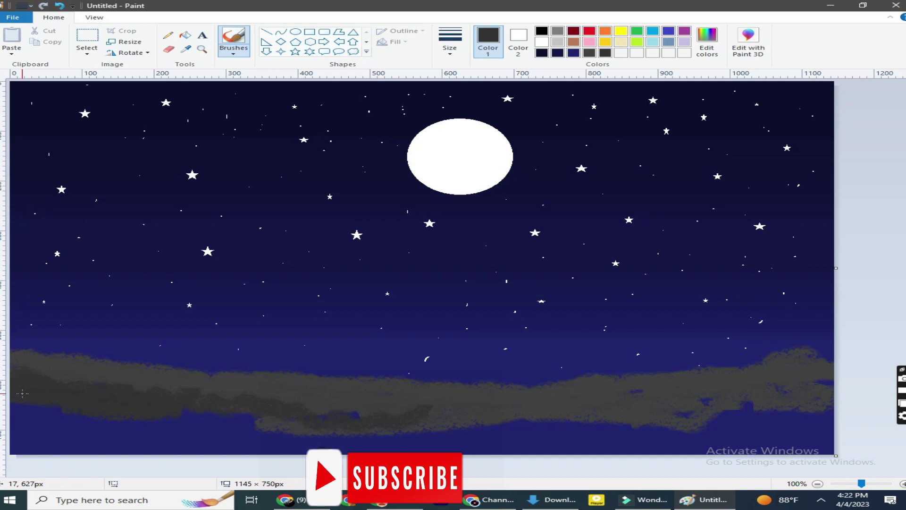
pyautogui.click(65, 397)
pyautogui.moveTo(104, 395)
pyautogui.mouseDown()
pyautogui.moveTo(487, 417)
pyautogui.moveTo(748, 402)
pyautogui.mouseUp()
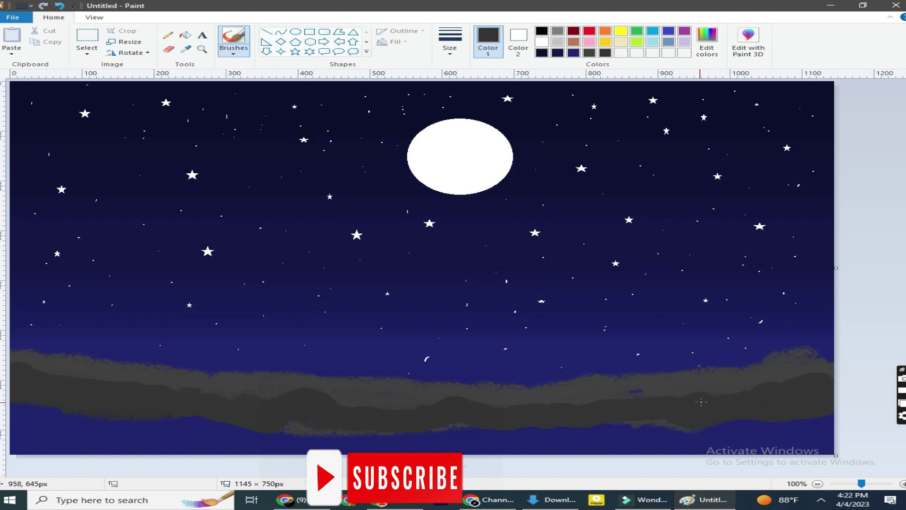
pyautogui.moveTo(325, 421)
pyautogui.mouseDown()
pyautogui.moveTo(15, 427)
pyautogui.moveTo(377, 445)
pyautogui.mouseUp()
# Step: Paint an even darker grey hill layer from the lower left across to the right
pyautogui.click(706, 43)
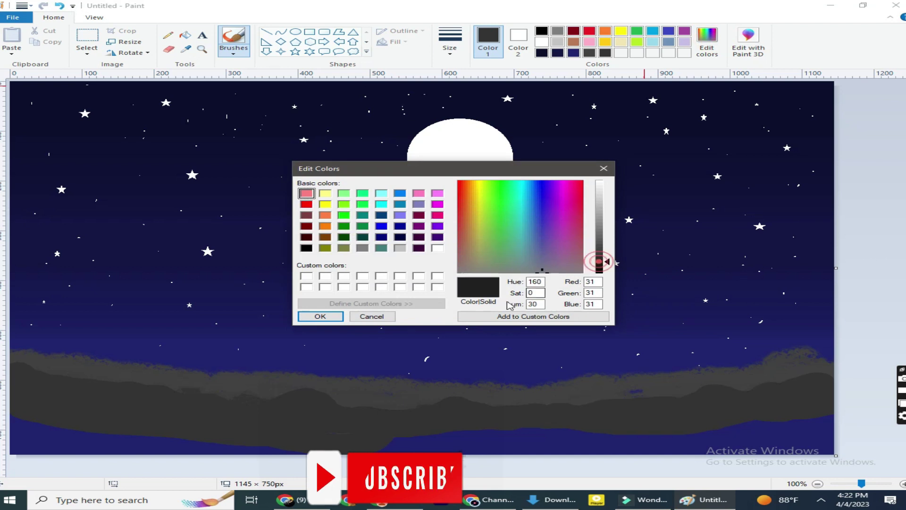
pyautogui.click(371, 368)
pyautogui.moveTo(80, 421)
pyautogui.mouseDown()
pyautogui.moveTo(36, 414)
pyautogui.moveTo(274, 439)
pyautogui.moveTo(512, 441)
pyautogui.moveTo(841, 415)
pyautogui.moveTo(239, 424)
pyautogui.moveTo(15, 390)
pyautogui.mouseUp()
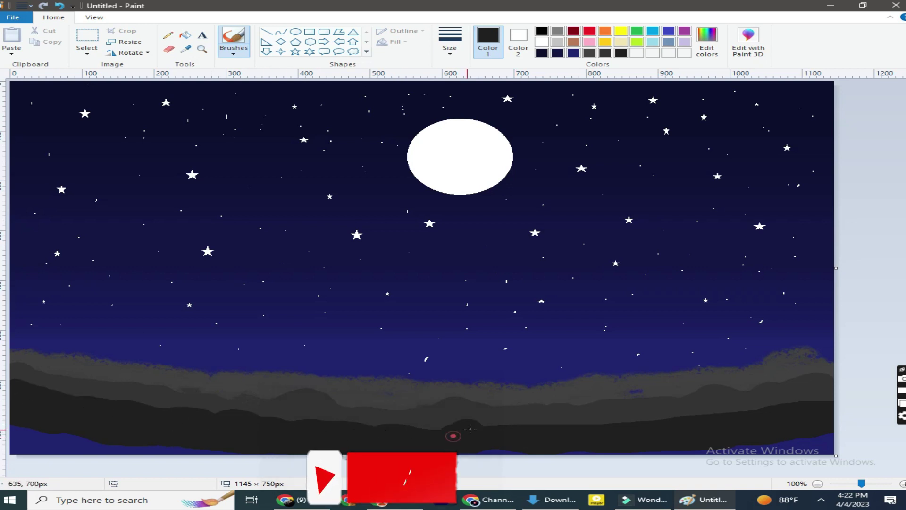
pyautogui.moveTo(515, 420); pyautogui.dragTo(661, 415)
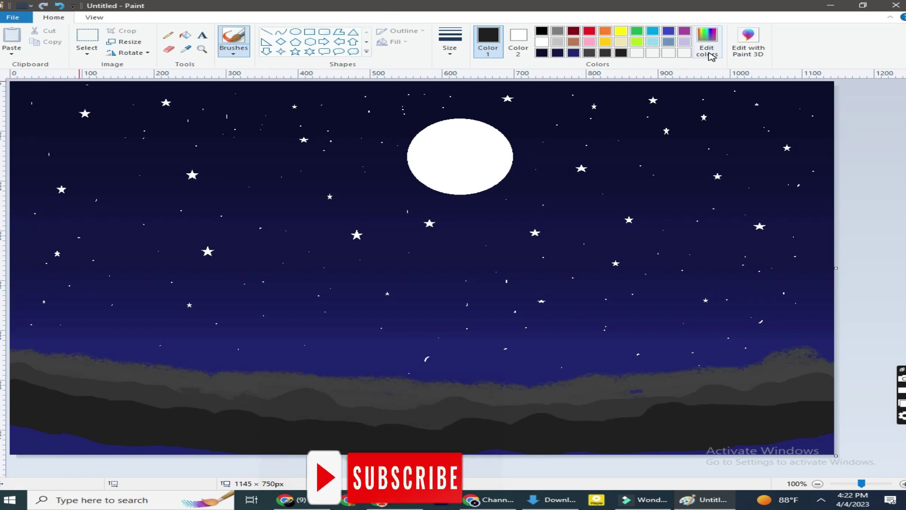
# Step: Paint a near-black (7, 7, 7) band along the picture's bottom and sample the hills' dark grey
pyautogui.click(708, 52)
pyautogui.click(598, 272)
pyautogui.click(321, 316)
pyautogui.moveTo(109, 427)
pyautogui.mouseDown()
pyautogui.moveTo(53, 450)
pyautogui.moveTo(618, 446)
pyautogui.moveTo(835, 429)
pyautogui.moveTo(127, 437)
pyautogui.mouseUp()
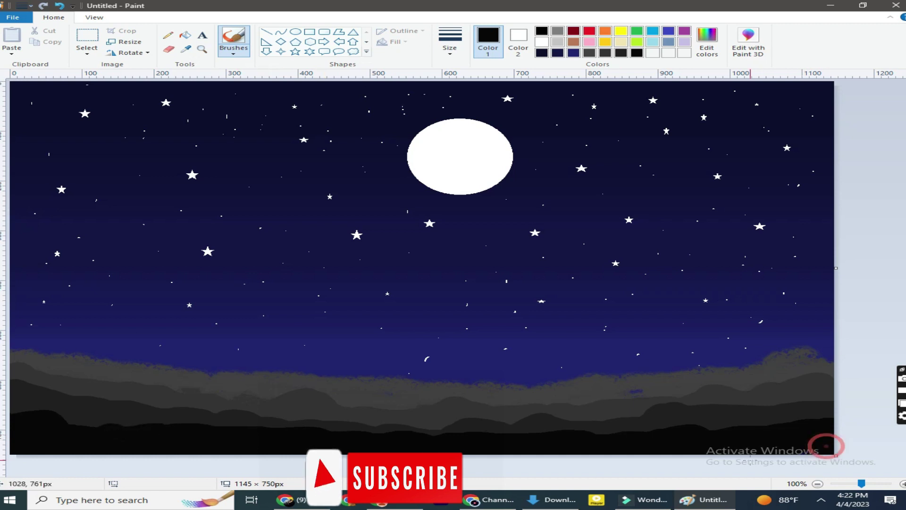
pyautogui.click(189, 56)
pyautogui.click(257, 380)
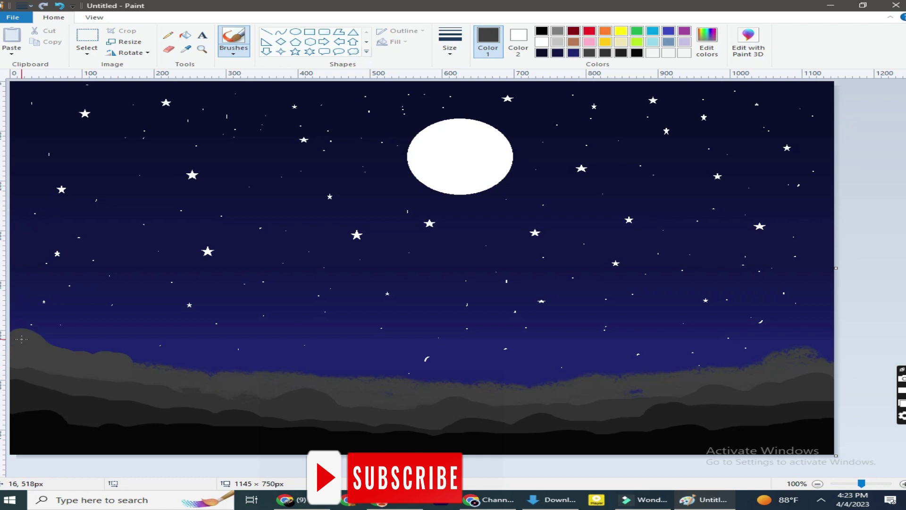
# Step: Repaint the hill edges in sampled greys, raising the horizon and smoothing left and right hills
pyautogui.moveTo(141, 367)
pyautogui.mouseDown()
pyautogui.moveTo(606, 370)
pyautogui.moveTo(830, 348)
pyautogui.mouseUp()
pyautogui.click(186, 49)
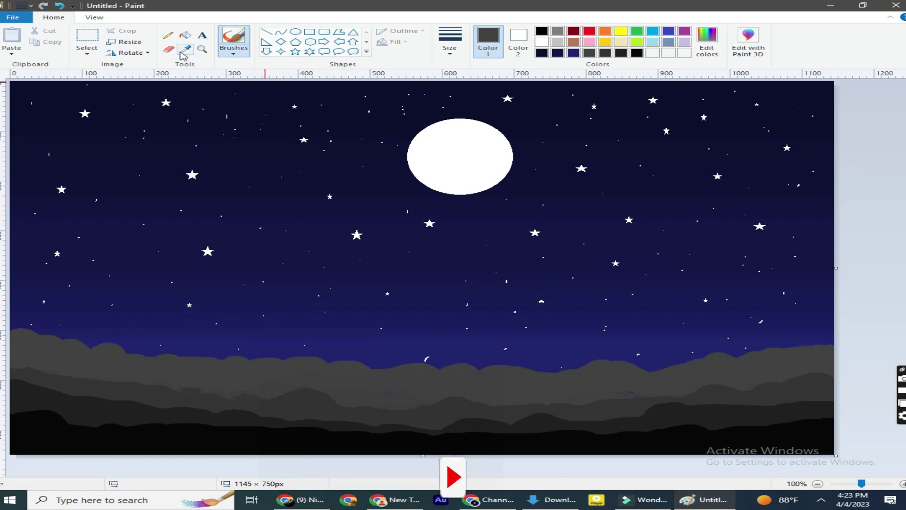
pyautogui.click(117, 384)
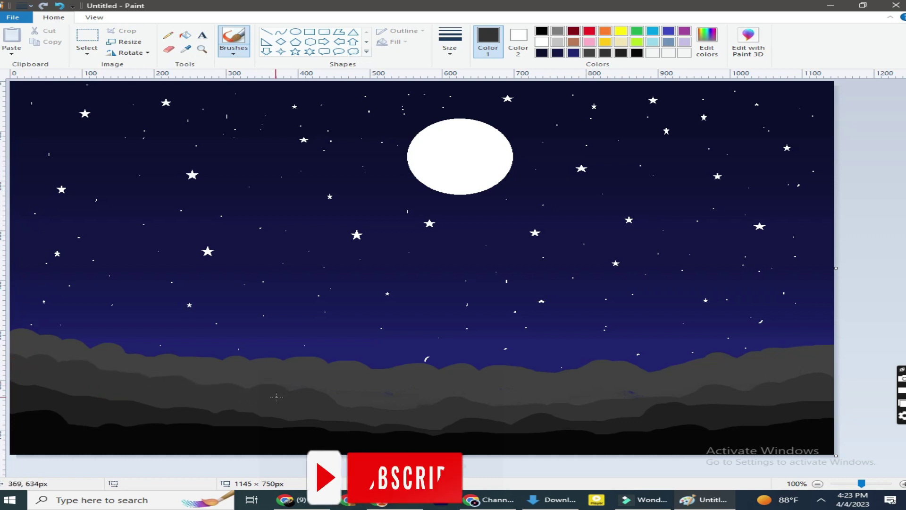
pyautogui.moveTo(445, 396); pyautogui.dragTo(739, 394)
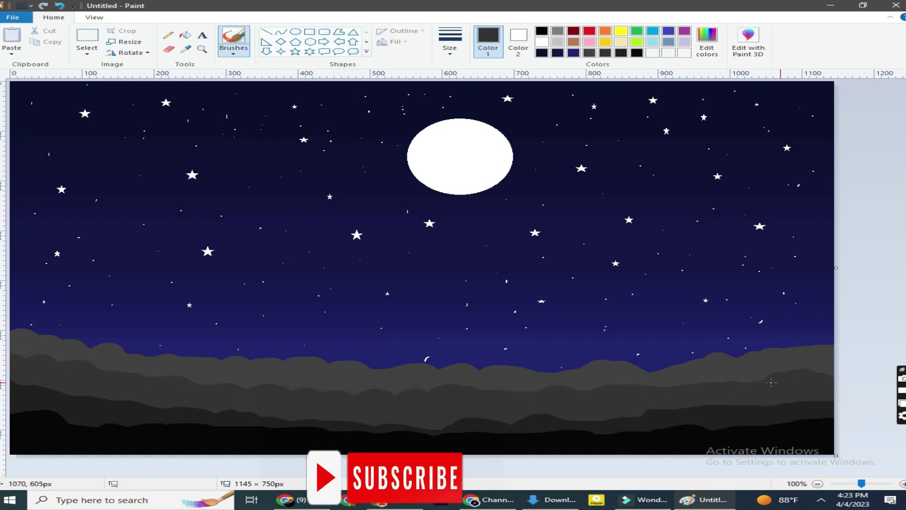
pyautogui.moveTo(109, 381); pyautogui.dragTo(401, 394)
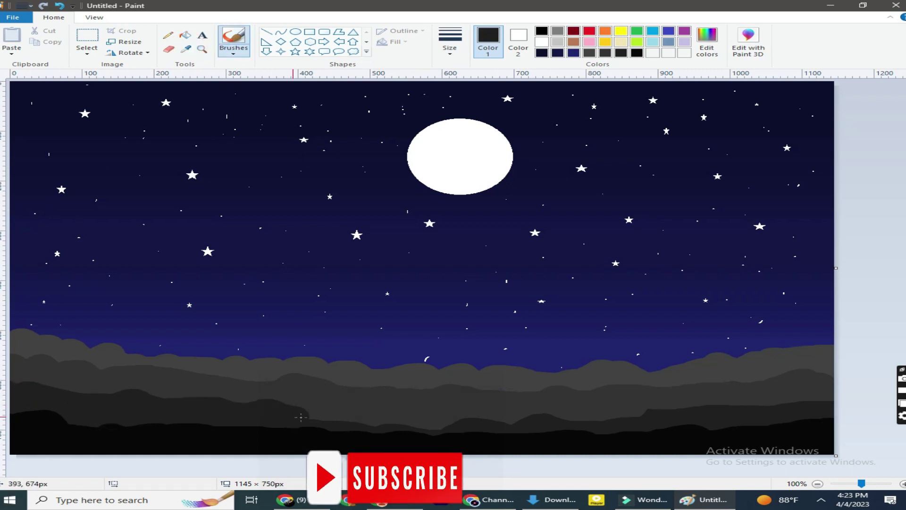
pyautogui.moveTo(301, 416); pyautogui.dragTo(435, 419)
pyautogui.moveTo(552, 419); pyautogui.dragTo(677, 413)
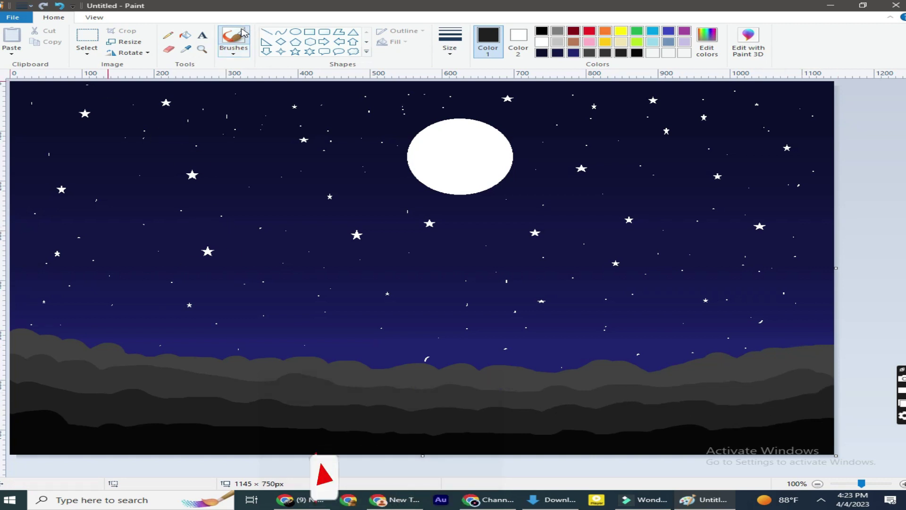
pyautogui.click(309, 32)
# Step: Draw thin black-filled lamp-post rectangles at left-centre, middle, right and near the right edge
pyautogui.moveTo(271, 266)
pyautogui.mouseDown()
pyautogui.moveTo(299, 358)
pyautogui.moveTo(286, 455)
pyautogui.moveTo(277, 454)
pyautogui.mouseUp()
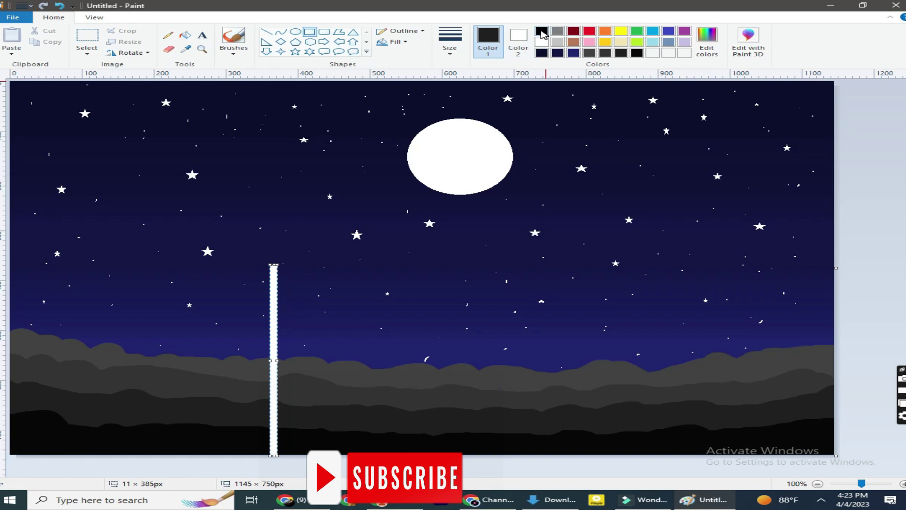
pyautogui.click(518, 40)
pyautogui.click(542, 32)
pyautogui.click(445, 311)
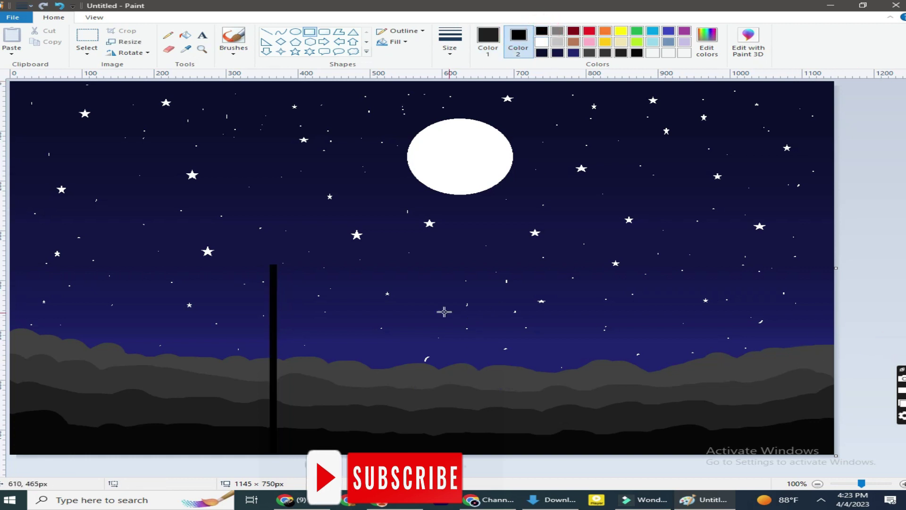
pyautogui.moveTo(447, 264); pyautogui.dragTo(456, 454)
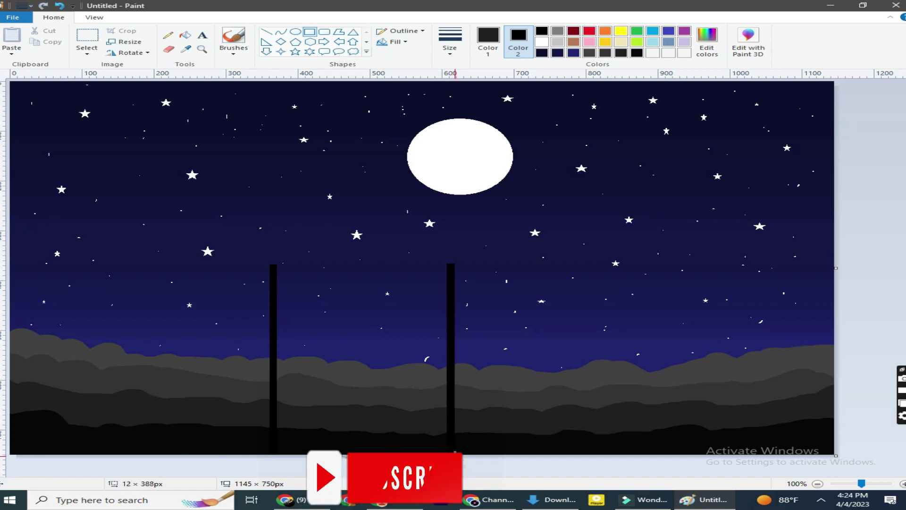
pyautogui.click(614, 266)
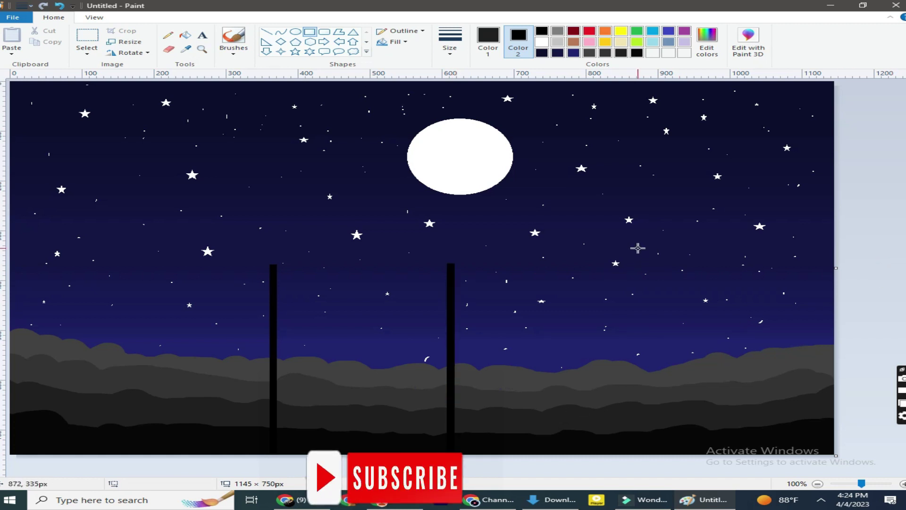
pyautogui.moveTo(641, 285); pyautogui.dragTo(648, 451)
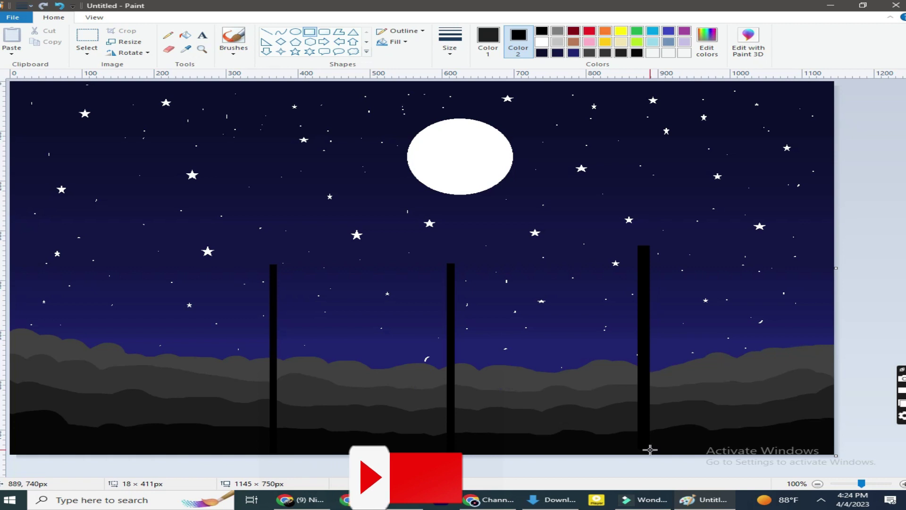
pyautogui.click(772, 192)
pyautogui.moveTo(779, 182); pyautogui.dragTo(774, 463)
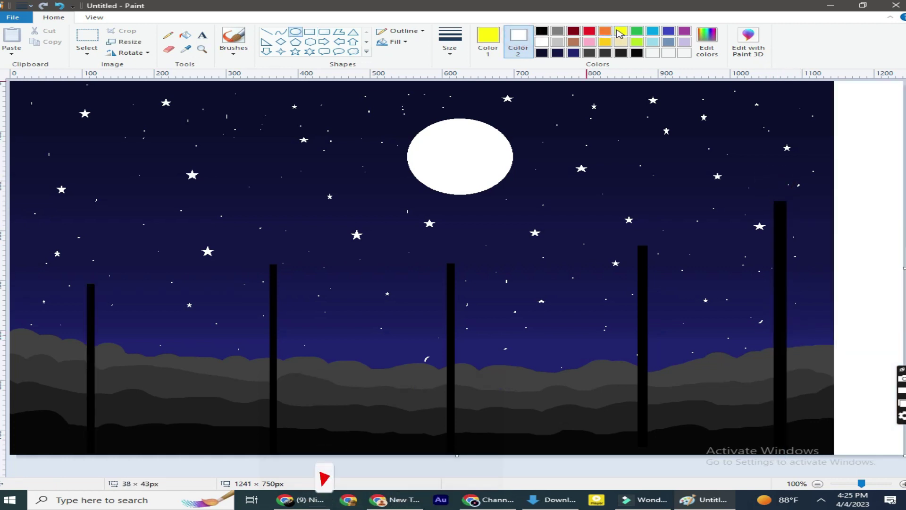
# Step: Draw a small yellow circle beside the picture and turn on Transparent selection
pyautogui.rightClick(620, 31)
pyautogui.moveTo(857, 213); pyautogui.dragTo(884, 236)
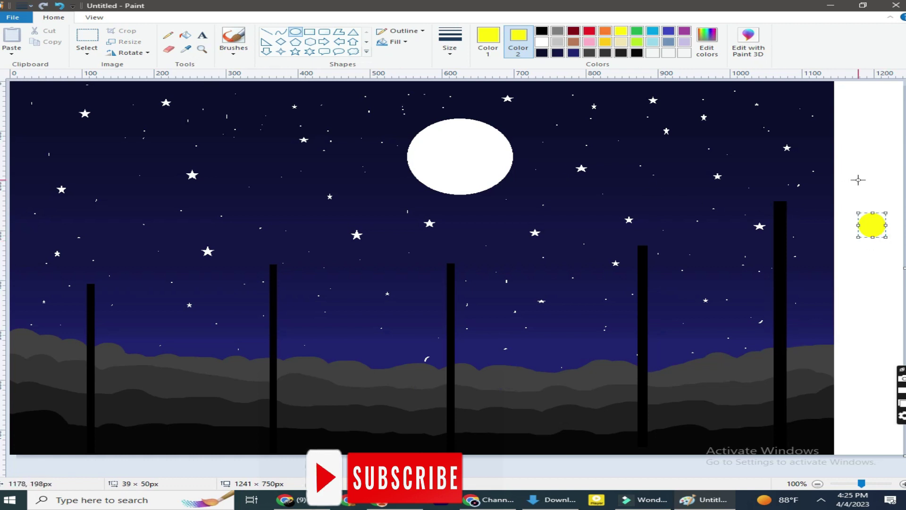
pyautogui.click(87, 53)
pyautogui.click(90, 73)
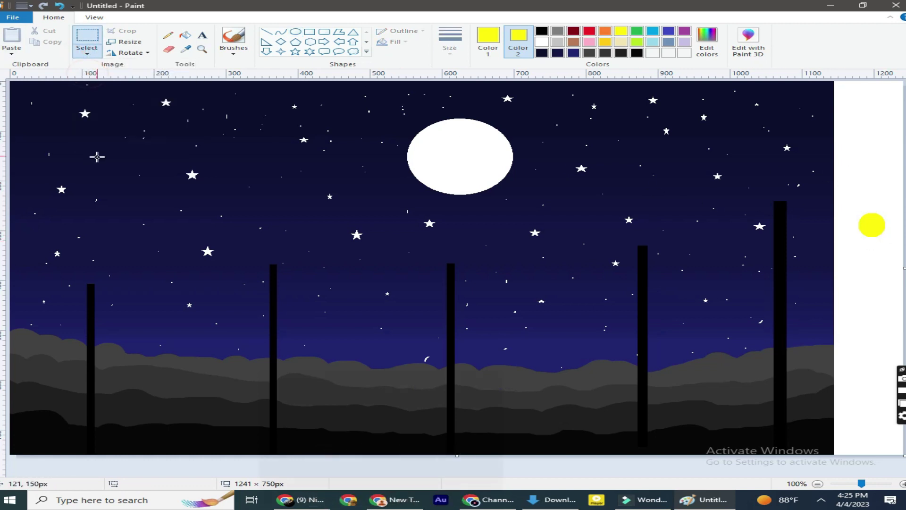
pyautogui.click(87, 53)
pyautogui.click(99, 144)
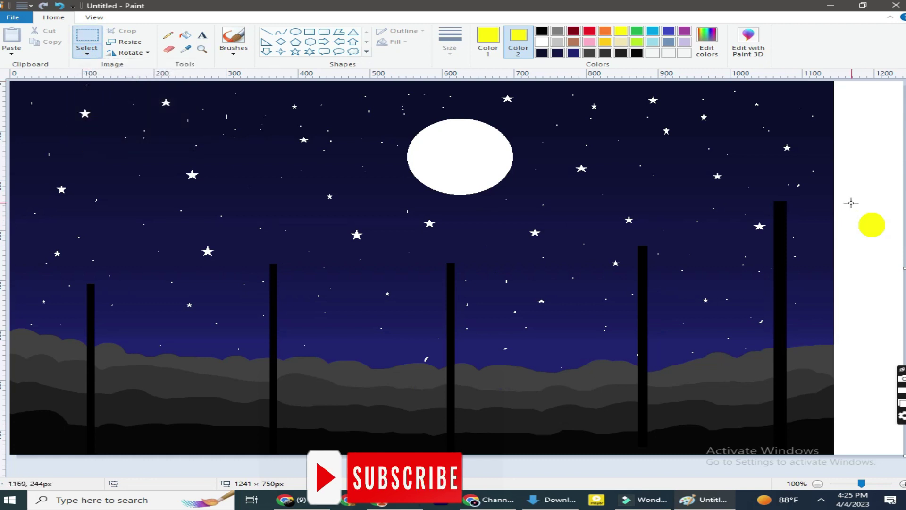
# Step: Move the yellow light onto the left post, toggle transparency, and undo the misplaced circle
pyautogui.moveTo(872, 226); pyautogui.dragTo(88, 266)
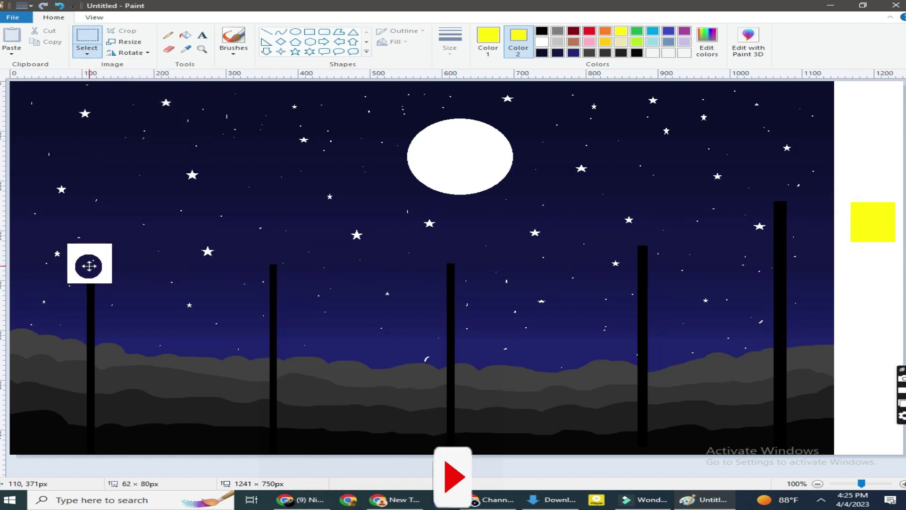
pyautogui.click(87, 51)
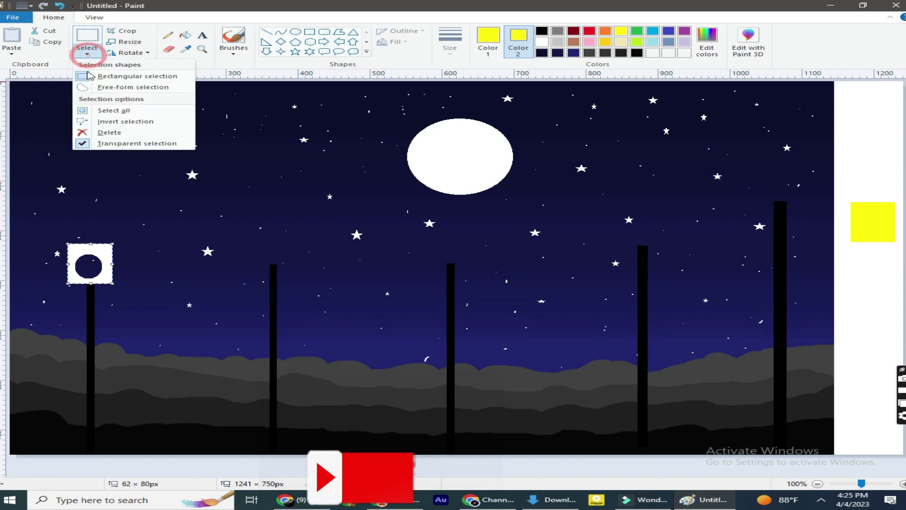
pyautogui.click(80, 144)
pyautogui.click(87, 53)
pyautogui.click(94, 142)
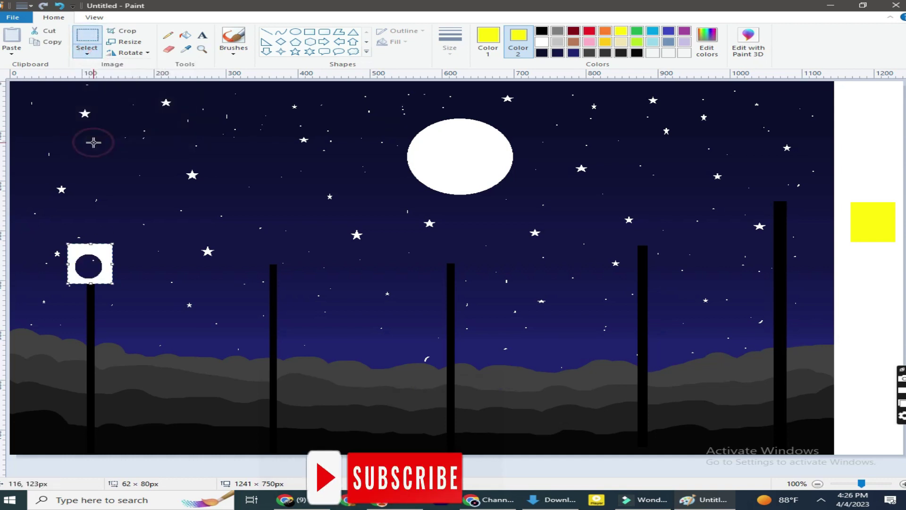
pyautogui.click(51, 5)
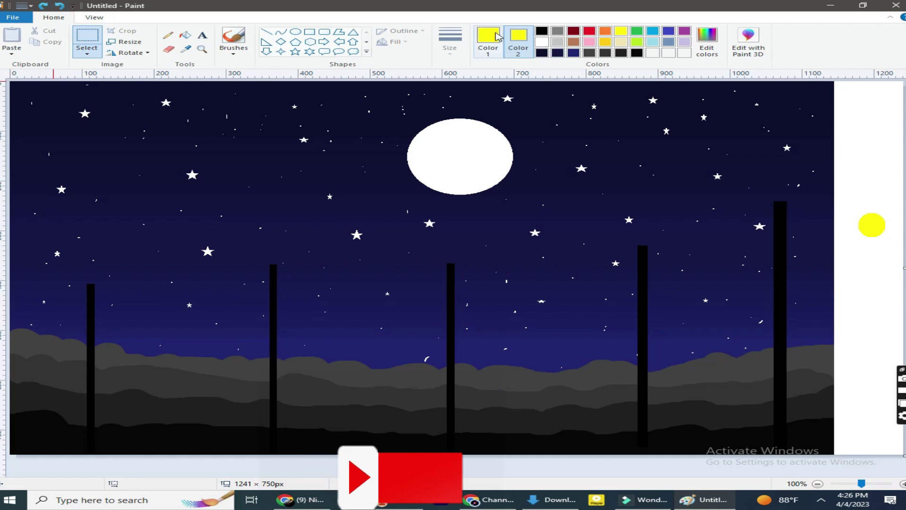
# Step: With white as Color 2, move the yellow circle onto the pole tops and commit it
pyautogui.click(541, 43)
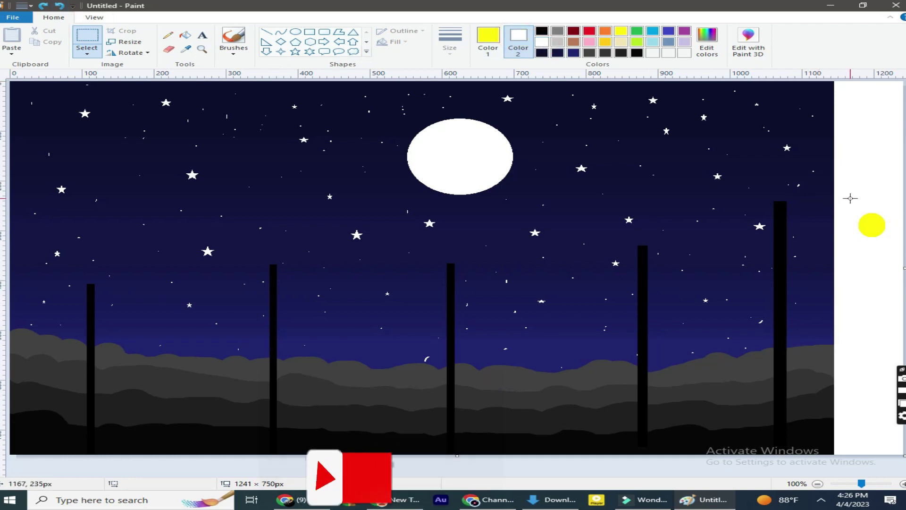
pyautogui.moveTo(847, 198); pyautogui.dragTo(897, 265)
pyautogui.moveTo(870, 225)
pyautogui.mouseDown()
pyautogui.moveTo(84, 251)
pyautogui.moveTo(92, 269)
pyautogui.mouseUp()
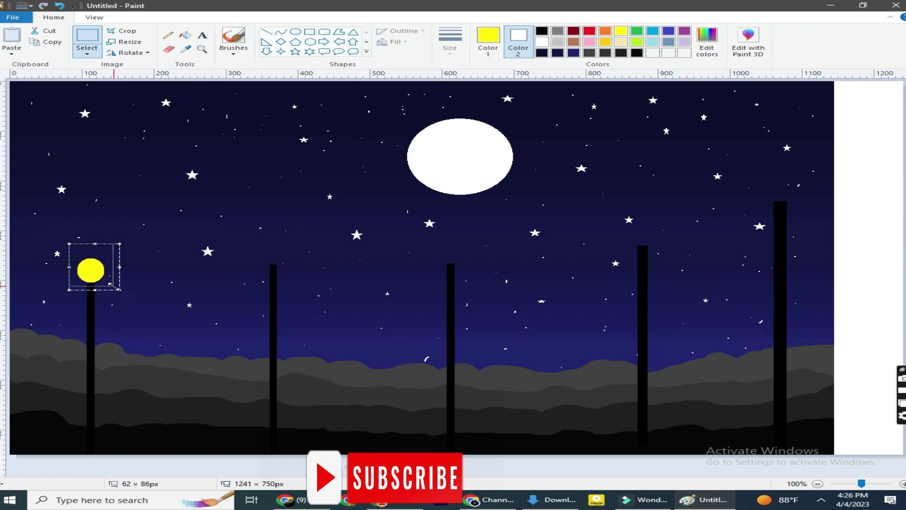
pyautogui.moveTo(85, 266)
pyautogui.mouseDown()
pyautogui.moveTo(642, 237)
pyautogui.moveTo(780, 207)
pyautogui.mouseUp()
pyautogui.click(871, 220)
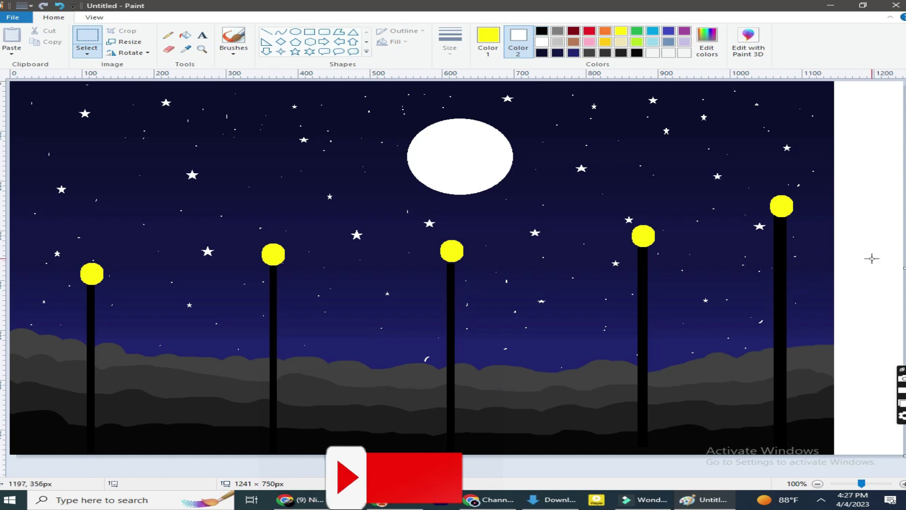
# Step: Draw a tiny filled black oval dot in the white strip right of the scene
pyautogui.click(542, 30)
pyautogui.click(486, 38)
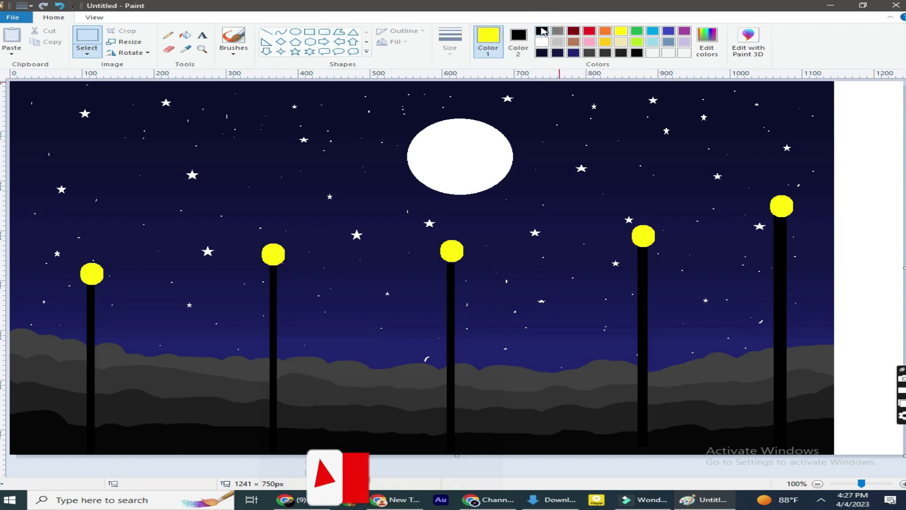
pyautogui.click(542, 31)
pyautogui.click(296, 32)
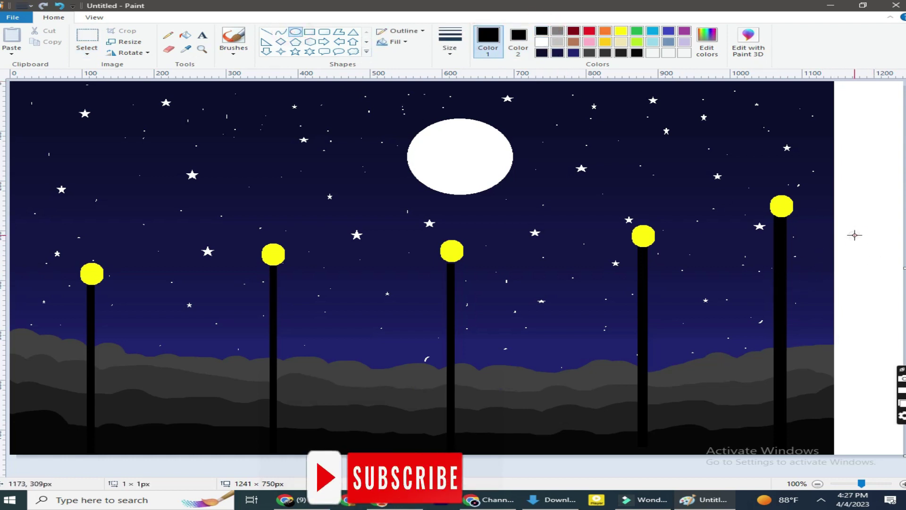
pyautogui.click(811, 170)
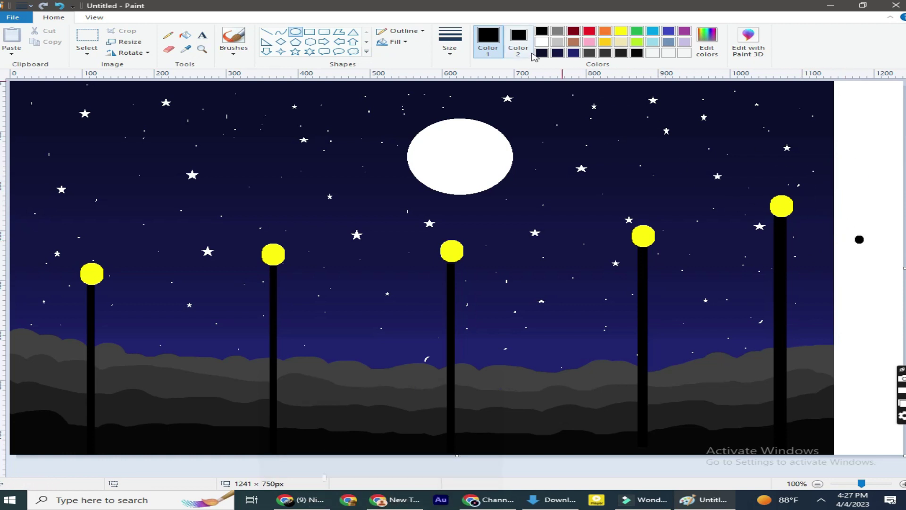
pyautogui.click(518, 40)
pyautogui.click(542, 41)
# Step: Rectangle-select the black dot beside the picture
pyautogui.click(86, 49)
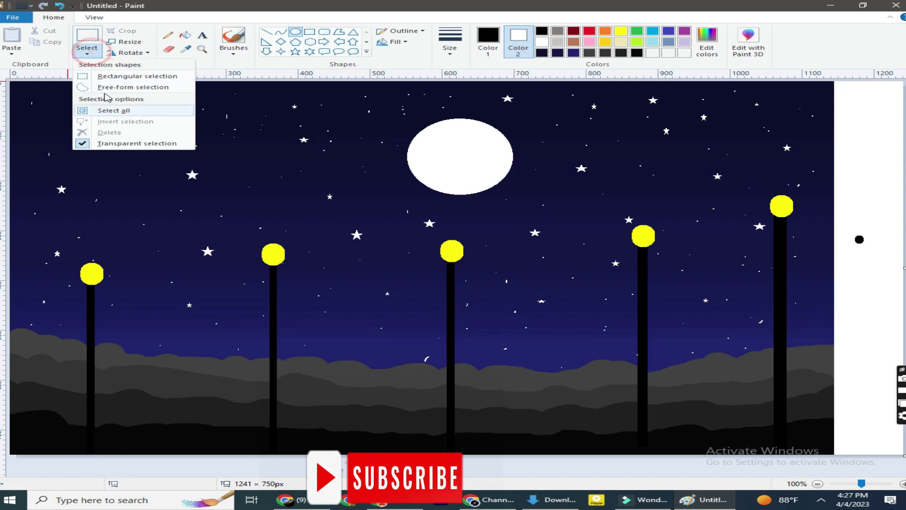
pyautogui.click(95, 76)
pyautogui.click(86, 50)
pyautogui.click(85, 143)
pyautogui.click(86, 49)
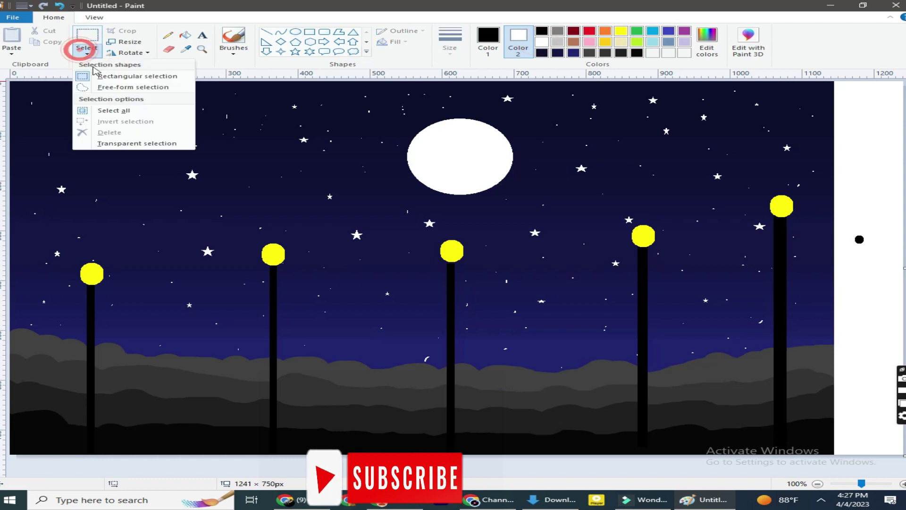
pyautogui.click(878, 202)
pyautogui.moveTo(847, 224)
pyautogui.mouseDown()
pyautogui.moveTo(884, 255)
pyautogui.moveTo(92, 283)
pyautogui.mouseUp()
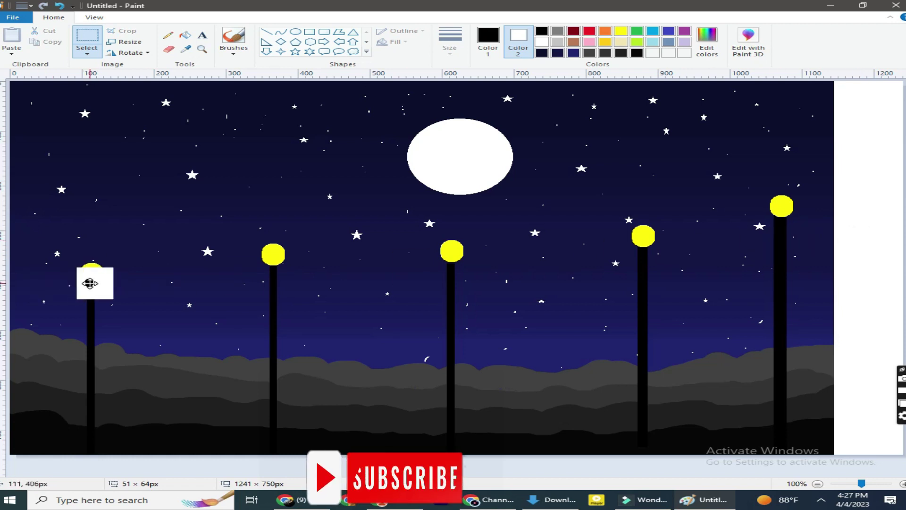
# Step: Place transparent copies of the dot as black caps under all five yellow lamps
pyautogui.click(86, 50)
pyautogui.click(85, 143)
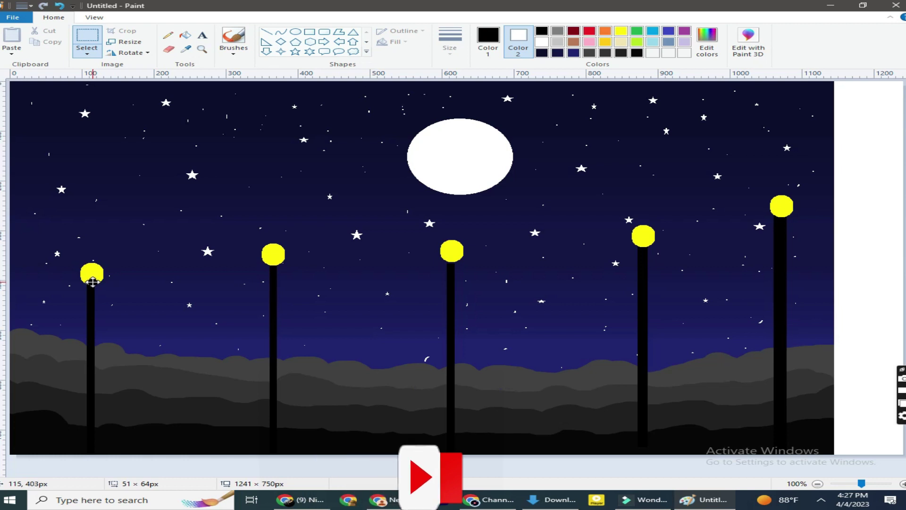
pyautogui.click(93, 280)
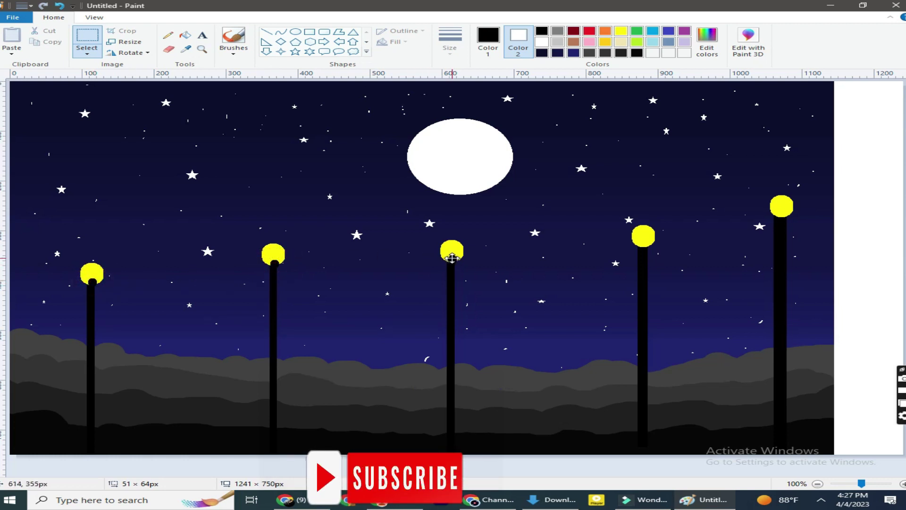
pyautogui.click(59, 5)
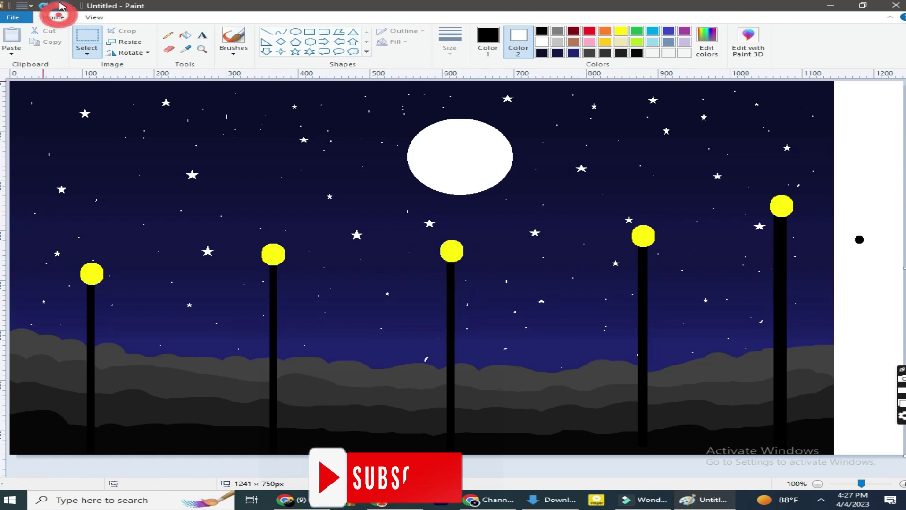
pyautogui.moveTo(851, 229)
pyautogui.mouseDown()
pyautogui.moveTo(869, 251)
pyautogui.moveTo(811, 250)
pyautogui.mouseUp()
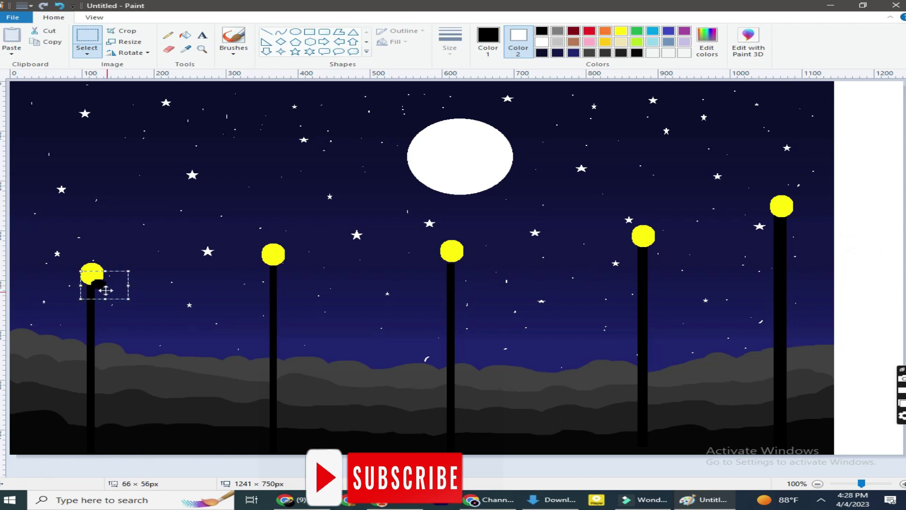
pyautogui.moveTo(95, 286); pyautogui.dragTo(95, 281)
pyautogui.hotkey('ctrl', 'z')
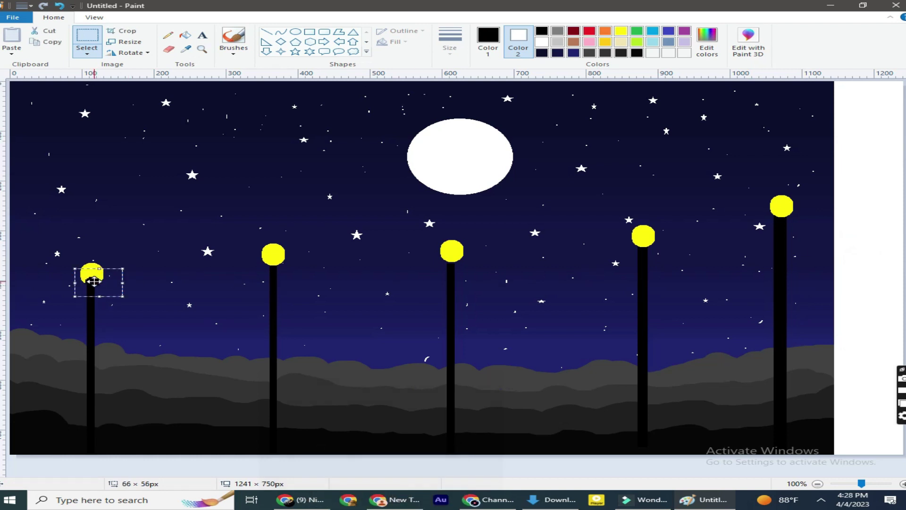
pyautogui.click(91, 278)
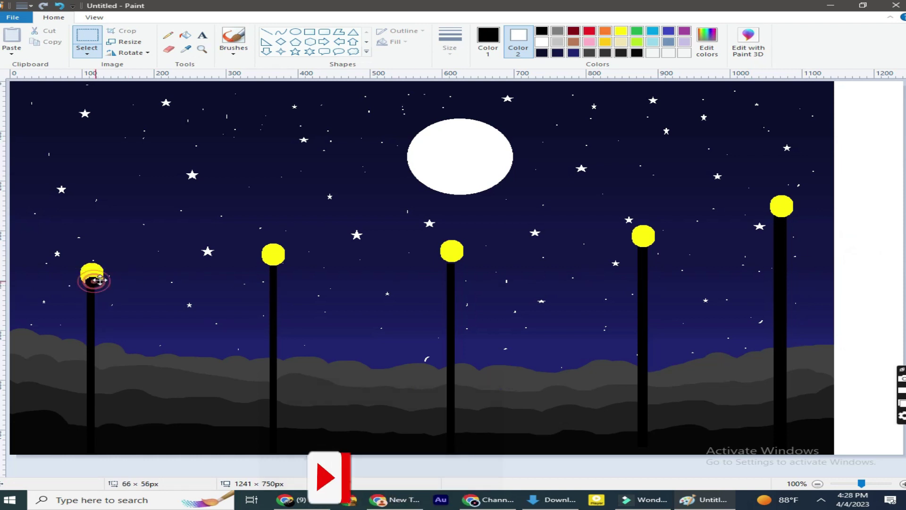
pyautogui.click(275, 264)
pyautogui.click(648, 244)
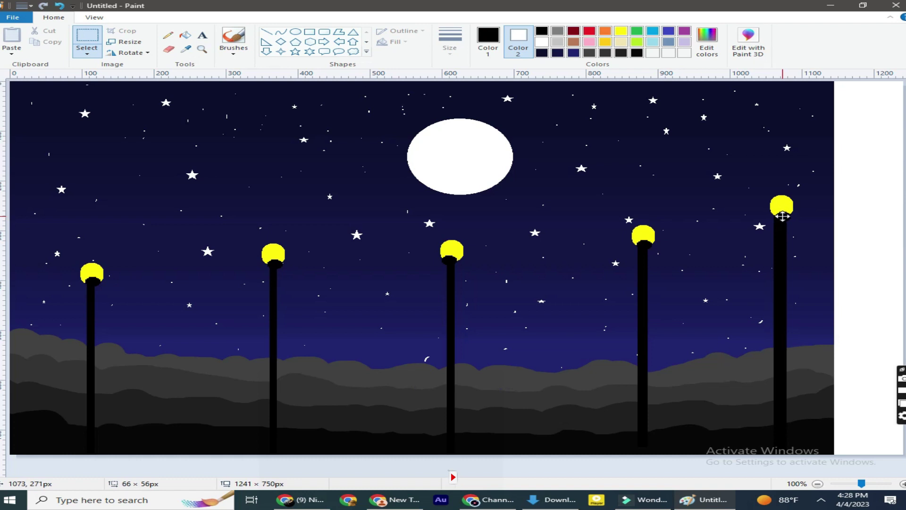
pyautogui.click(879, 229)
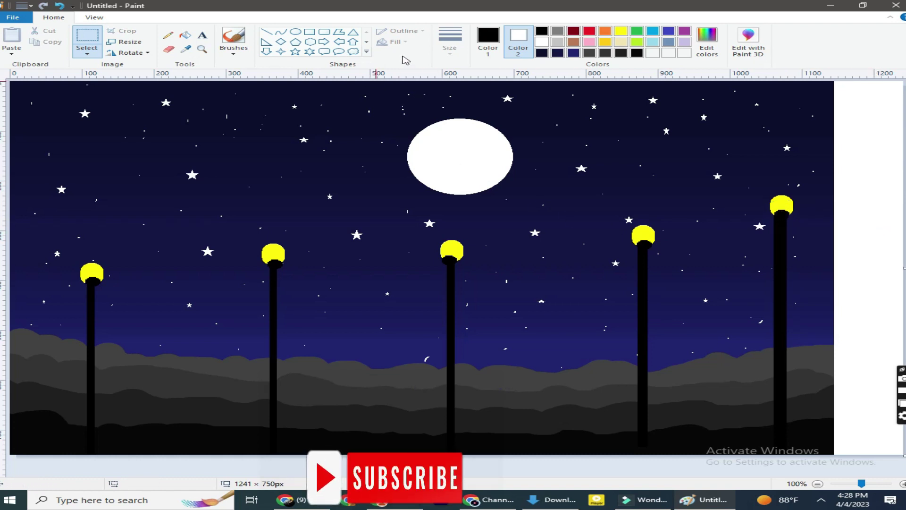
# Step: Try black-filled rectangle bases on the first two posts, then undo them
pyautogui.click(279, 33)
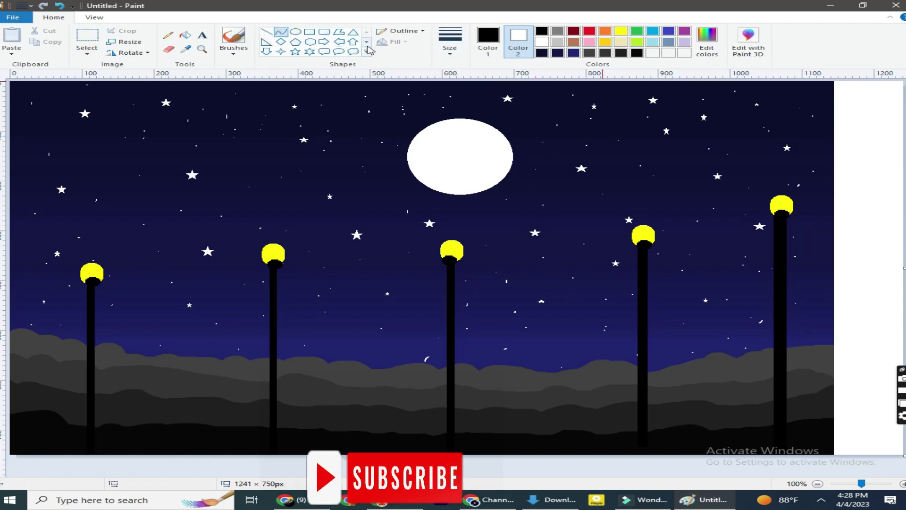
pyautogui.click(310, 33)
pyautogui.click(538, 32)
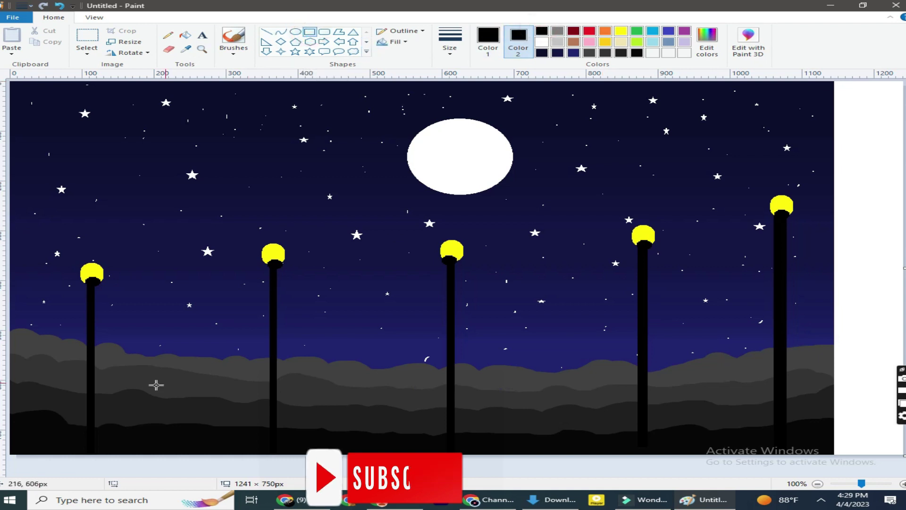
pyautogui.moveTo(79, 411)
pyautogui.mouseDown()
pyautogui.moveTo(104, 430)
pyautogui.moveTo(89, 390)
pyautogui.mouseUp()
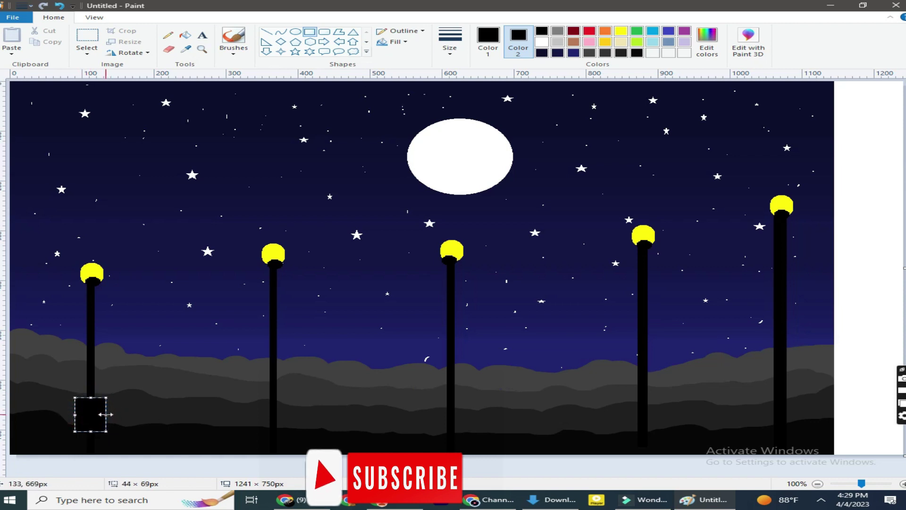
pyautogui.click(161, 414)
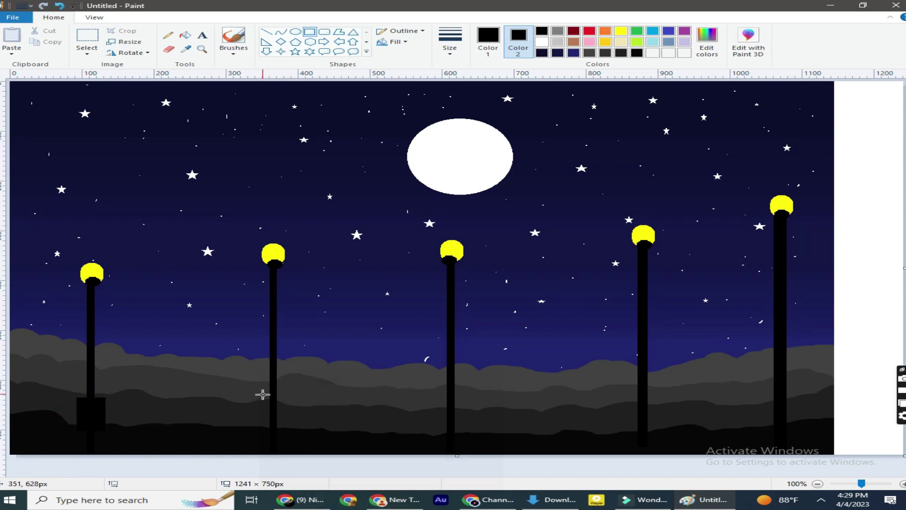
pyautogui.moveTo(263, 400); pyautogui.dragTo(287, 425)
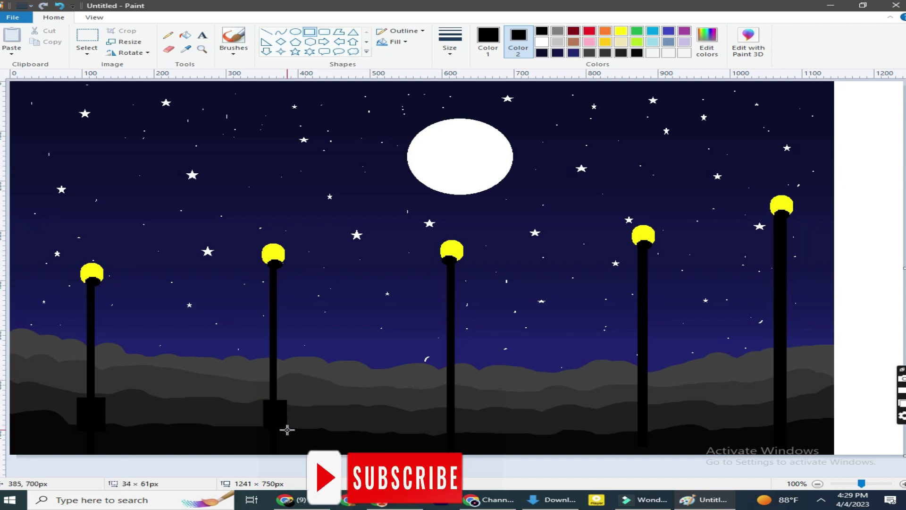
pyautogui.click(376, 448)
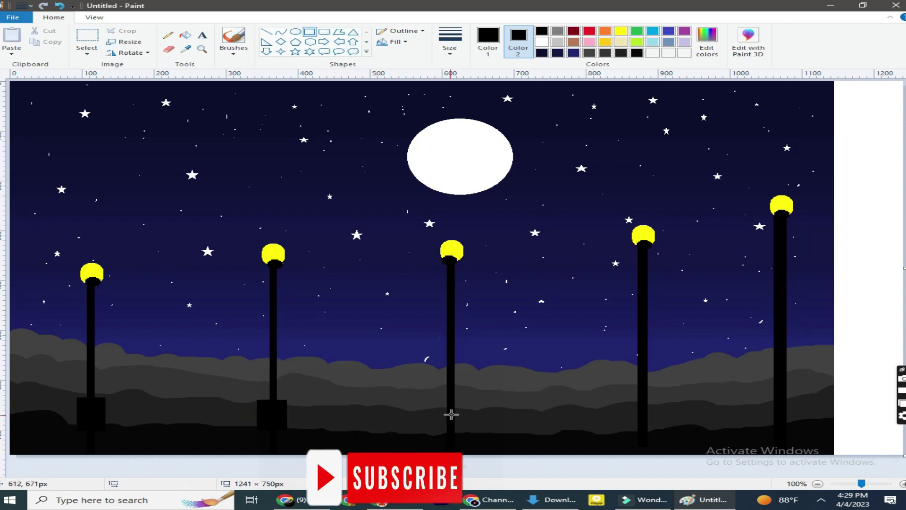
pyautogui.click(63, 5)
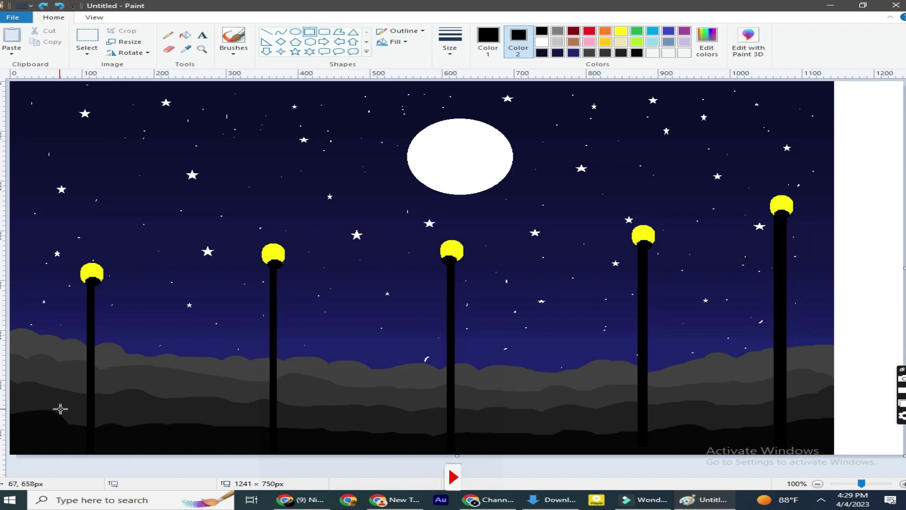
# Step: Draw a black rectangular base block at the foot of each of the five posts
pyautogui.moveTo(84, 404); pyautogui.dragTo(99, 428)
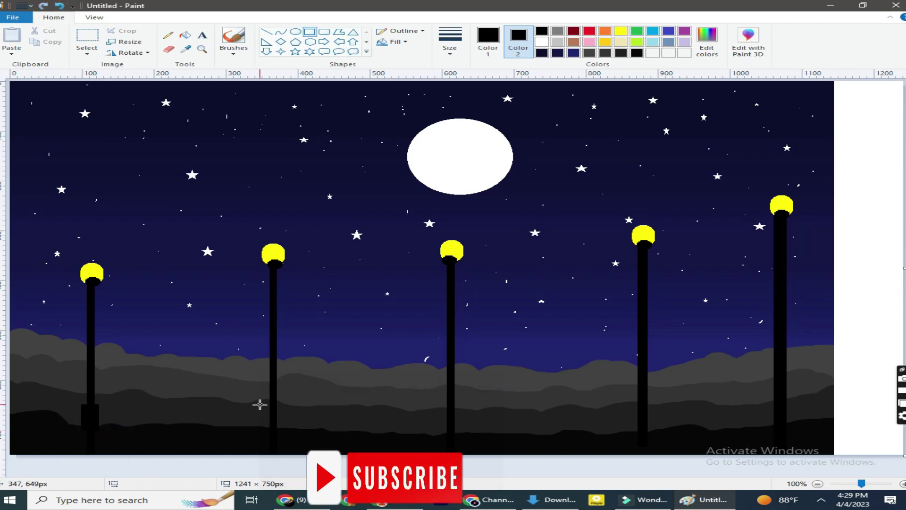
pyautogui.moveTo(283, 426); pyautogui.dragTo(283, 430)
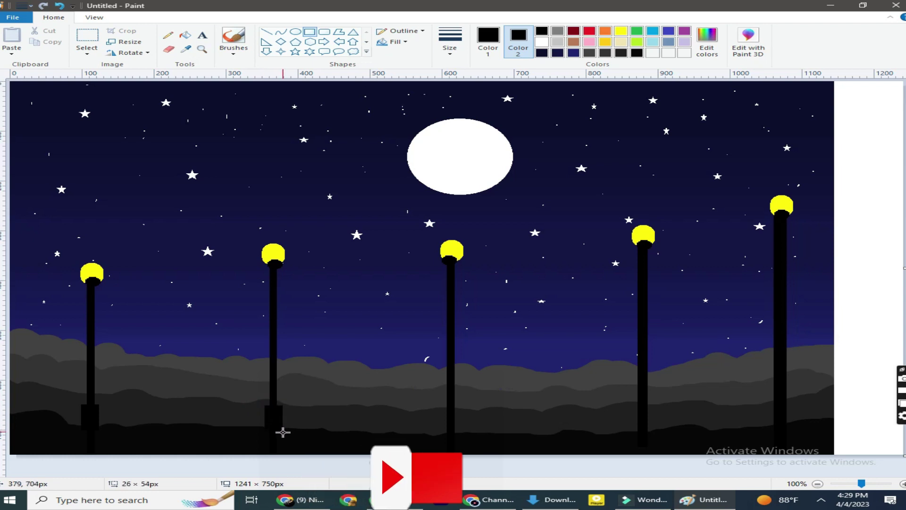
pyautogui.click(326, 444)
pyautogui.moveTo(444, 414); pyautogui.dragTo(460, 440)
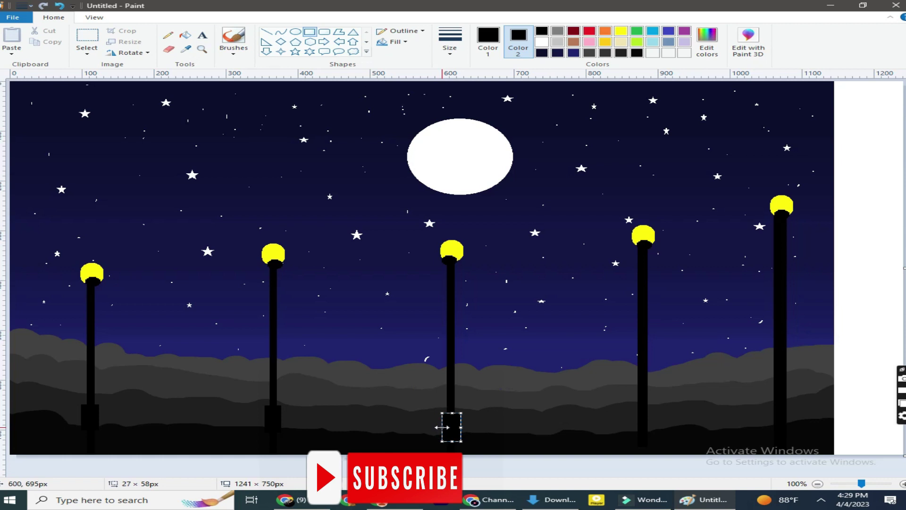
pyautogui.click(489, 441)
pyautogui.moveTo(635, 411)
pyautogui.mouseDown()
pyautogui.moveTo(654, 439)
pyautogui.moveTo(625, 424)
pyautogui.moveTo(660, 441)
pyautogui.mouseUp()
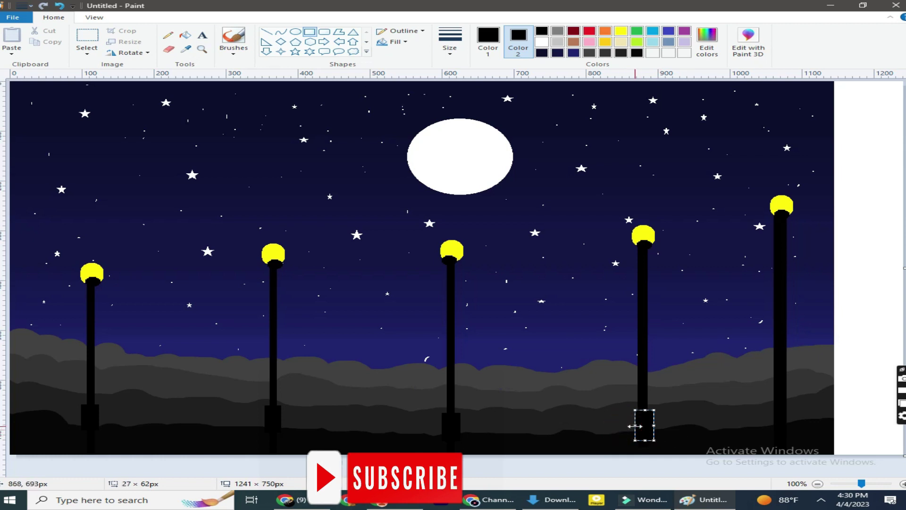
pyautogui.click(699, 434)
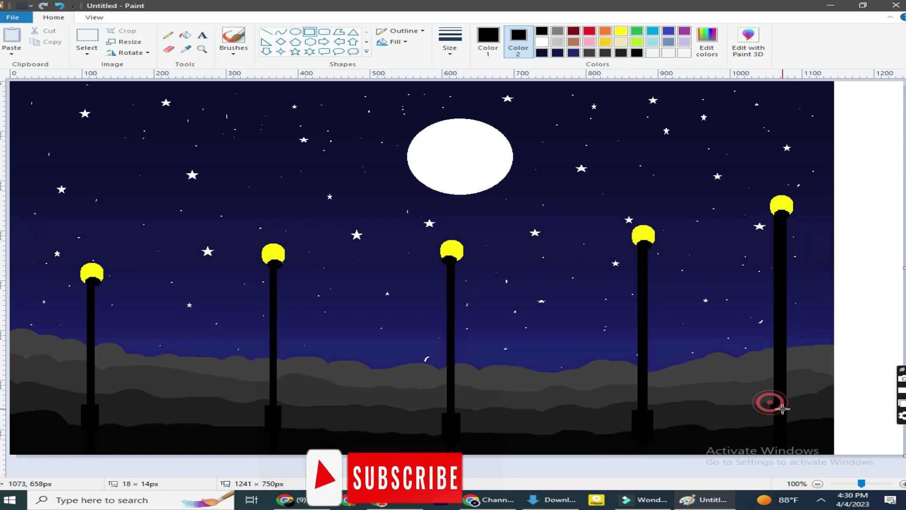
pyautogui.moveTo(768, 402); pyautogui.dragTo(792, 434)
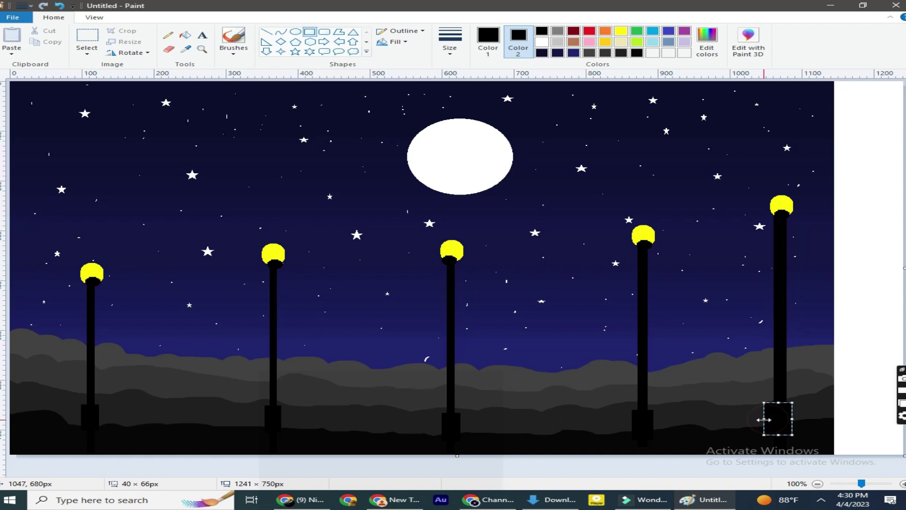
pyautogui.click(804, 432)
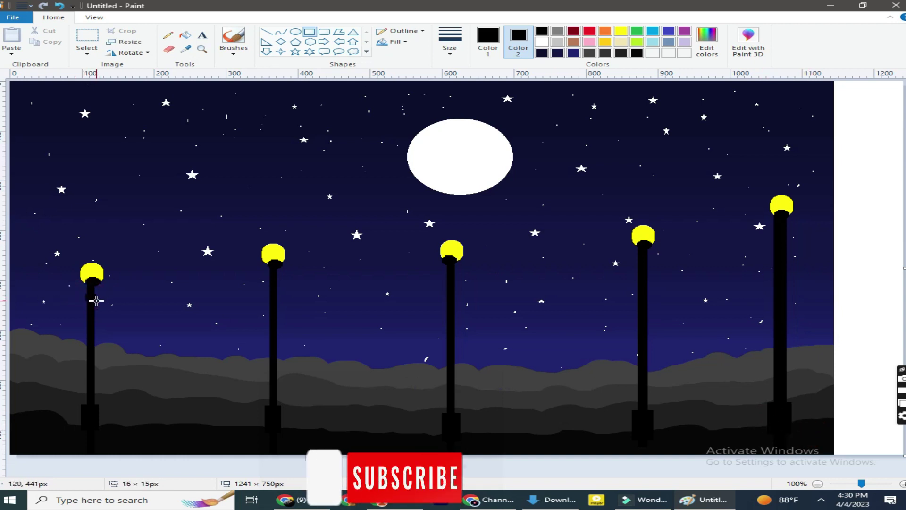
# Step: Add small black rectangle collars below the lamps and trim the canvas to 1144 px wide
pyautogui.click(273, 329)
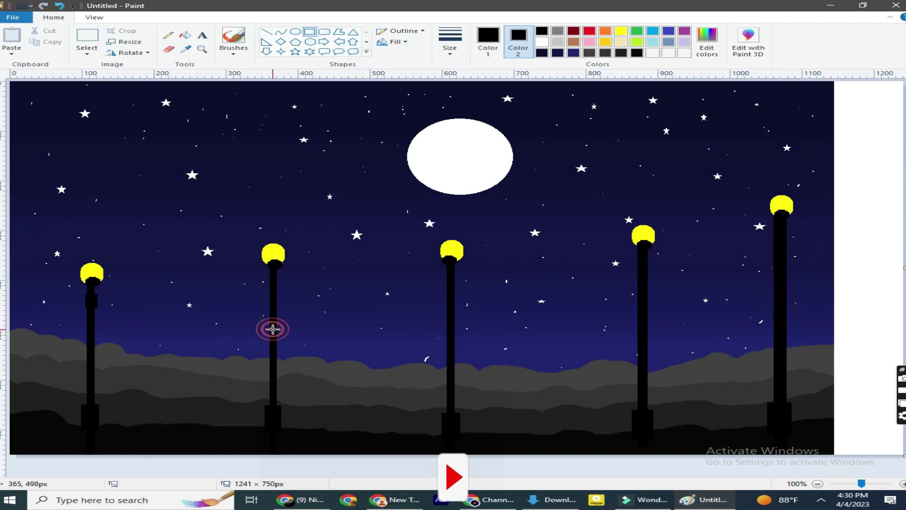
pyautogui.moveTo(268, 280); pyautogui.dragTo(279, 301)
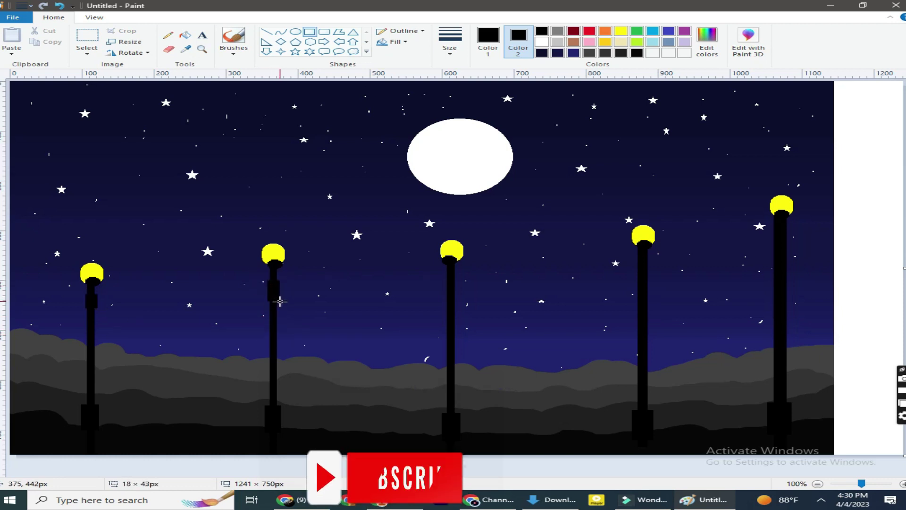
pyautogui.click(452, 282)
pyautogui.moveTo(455, 292); pyautogui.dragTo(446, 278)
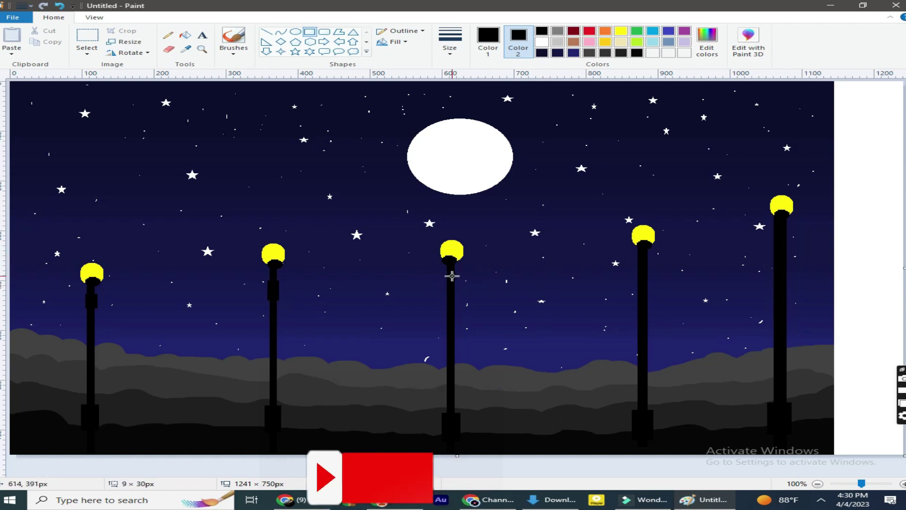
pyautogui.moveTo(447, 275); pyautogui.dragTo(460, 293)
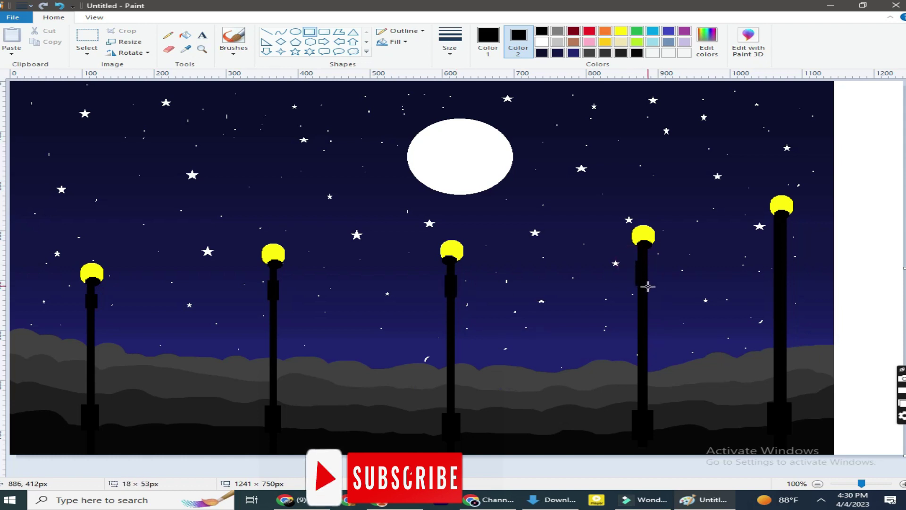
pyautogui.moveTo(648, 285); pyautogui.dragTo(647, 286)
pyautogui.moveTo(772, 237); pyautogui.dragTo(787, 262)
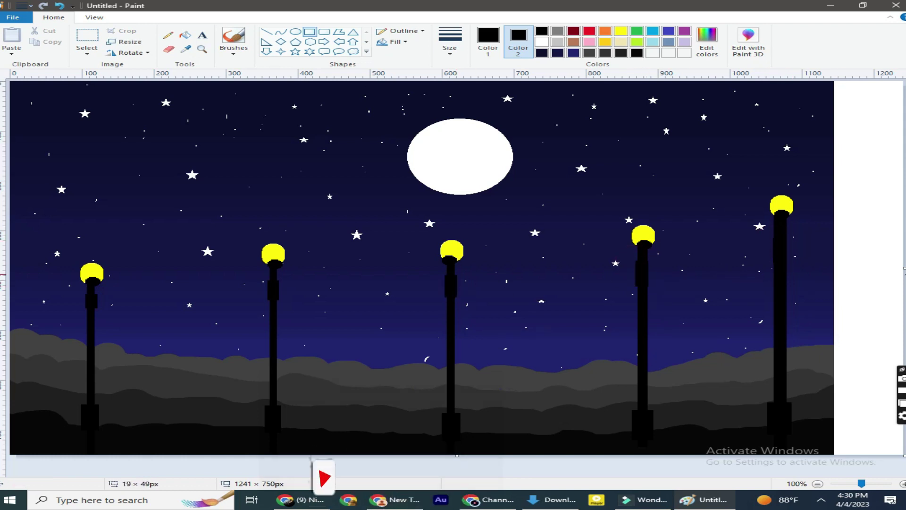
pyautogui.moveTo(904, 268); pyautogui.dragTo(834, 270)
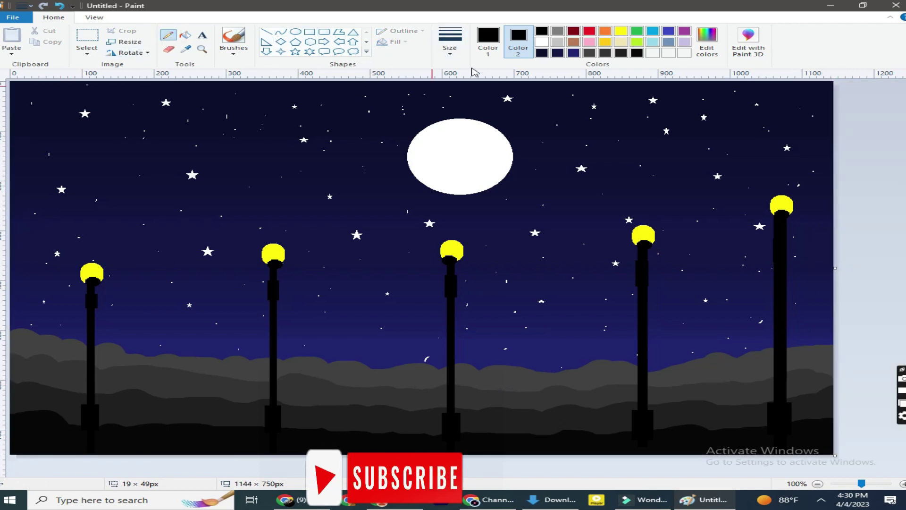
# Step: Pencil black grass tufts at the first post's base; undo a trial scribble in a widened margin
pyautogui.moveTo(72, 422); pyautogui.dragTo(82, 418)
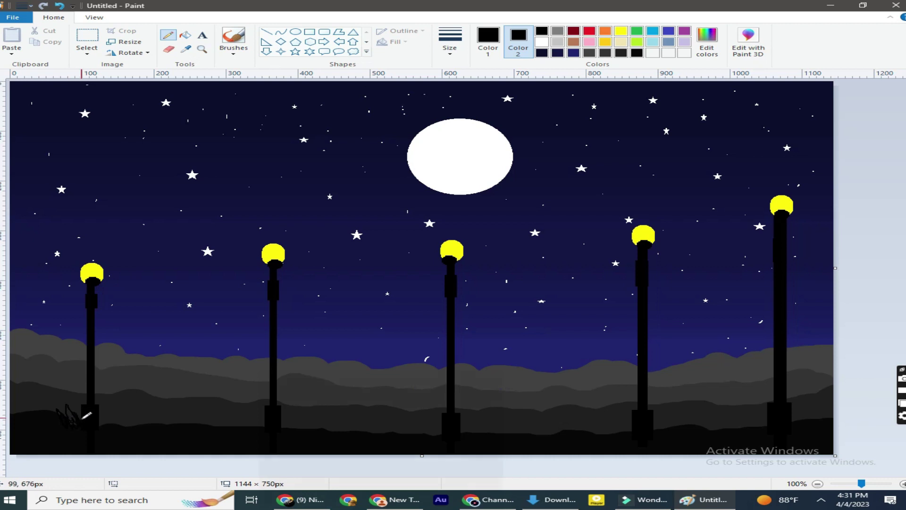
pyautogui.click(101, 414)
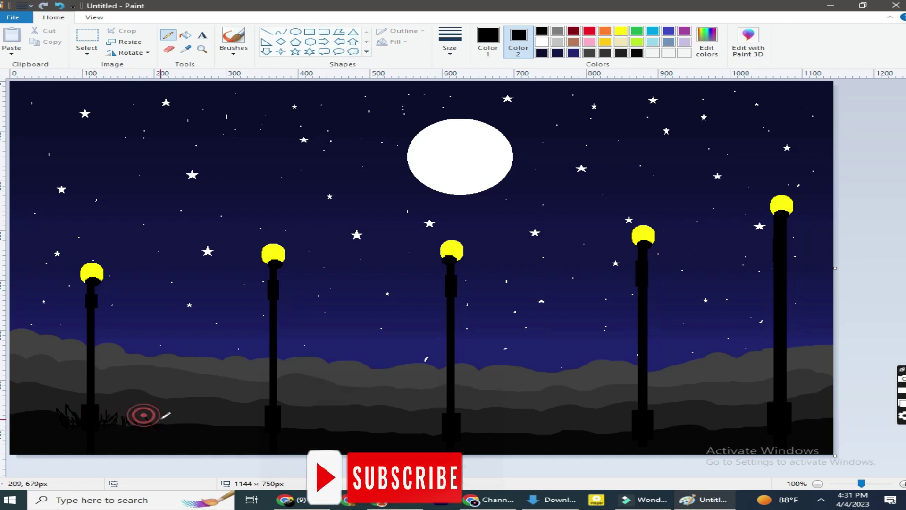
pyautogui.click(137, 421)
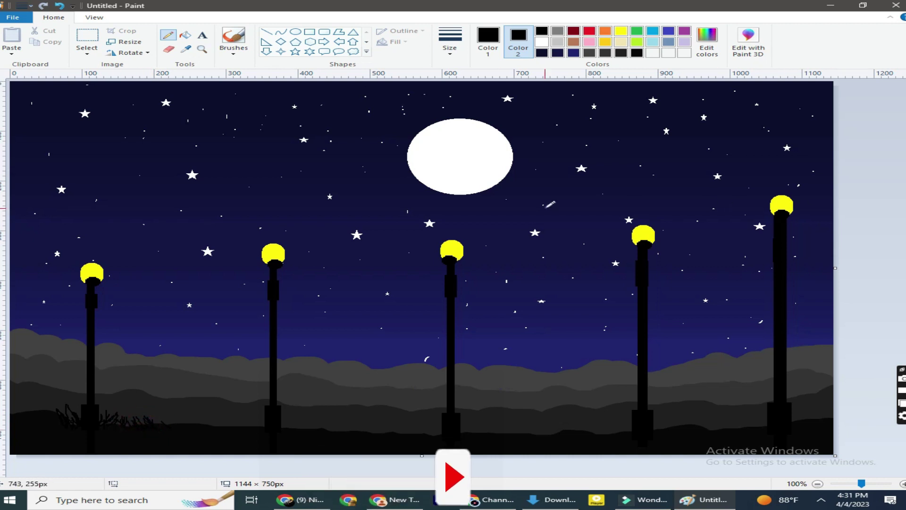
pyautogui.click(541, 41)
pyautogui.moveTo(835, 268); pyautogui.dragTo(904, 267)
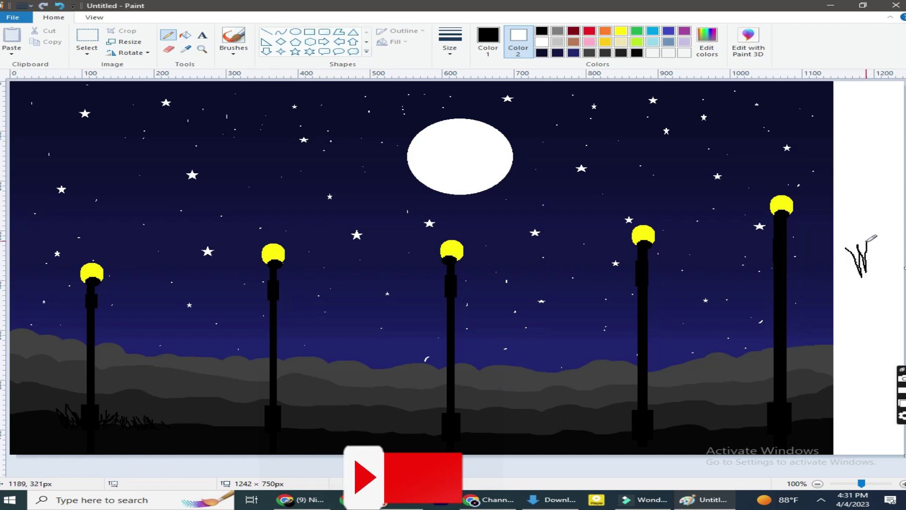
pyautogui.moveTo(866, 265); pyautogui.dragTo(869, 231)
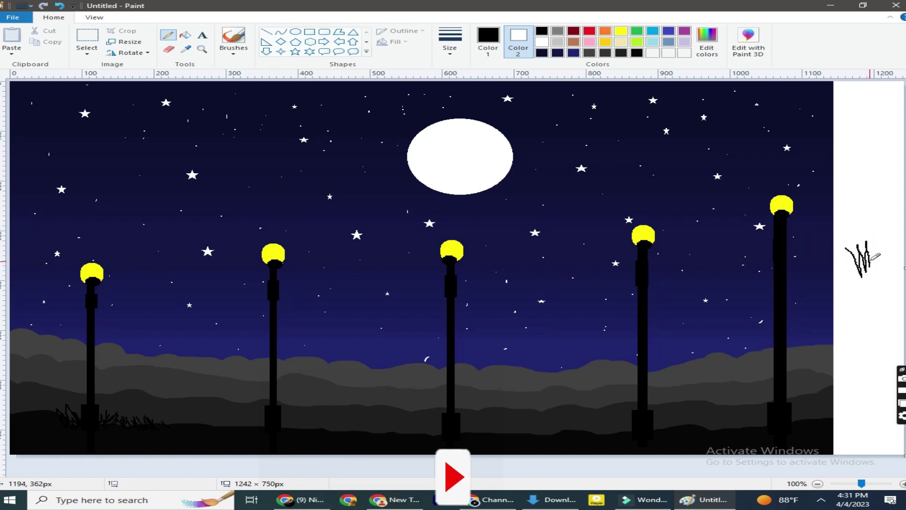
pyautogui.click(59, 5)
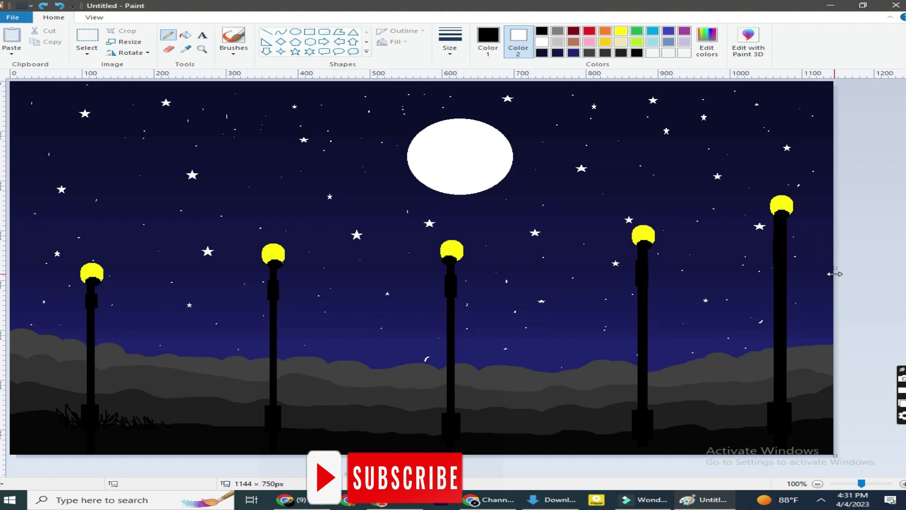
# Step: Widen the canvas to 1248 px and draw a pencil grass clump filled solid black
pyautogui.moveTo(835, 273); pyautogui.dragTo(904, 273)
pyautogui.moveTo(846, 285)
pyautogui.mouseDown()
pyautogui.moveTo(898, 284)
pyautogui.moveTo(841, 259)
pyautogui.moveTo(859, 275)
pyautogui.mouseUp()
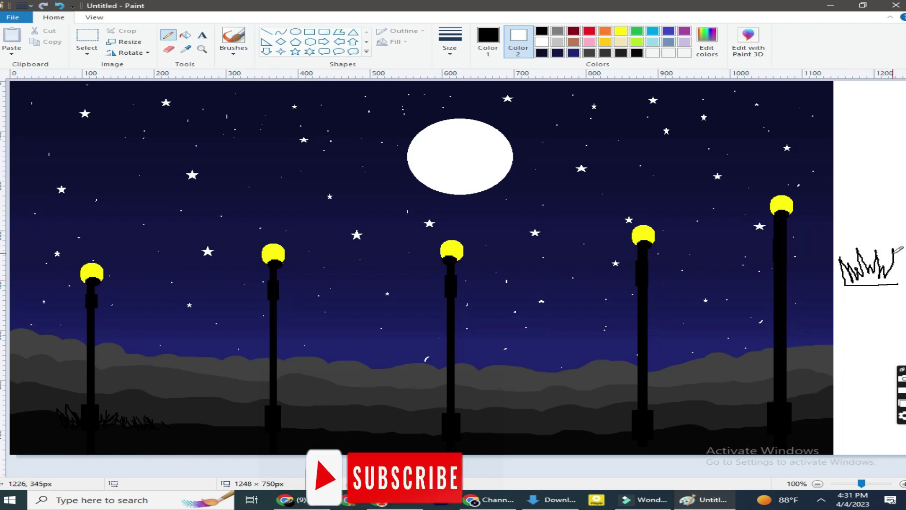
pyautogui.click(185, 34)
pyautogui.click(873, 281)
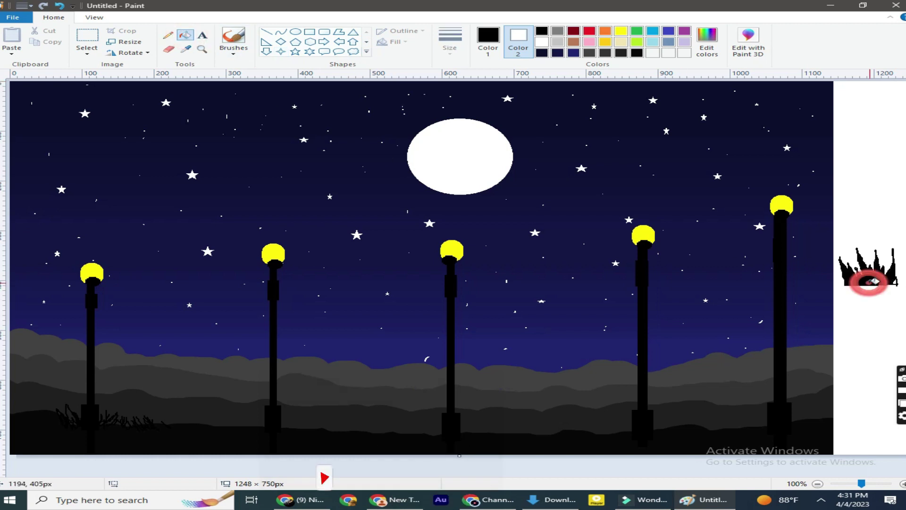
pyautogui.click(88, 52)
pyautogui.click(82, 76)
# Step: Stamp copies of the grass clump along the whole bottom, then trim the canvas to 1143 px
pyautogui.moveTo(837, 242); pyautogui.dragTo(904, 294)
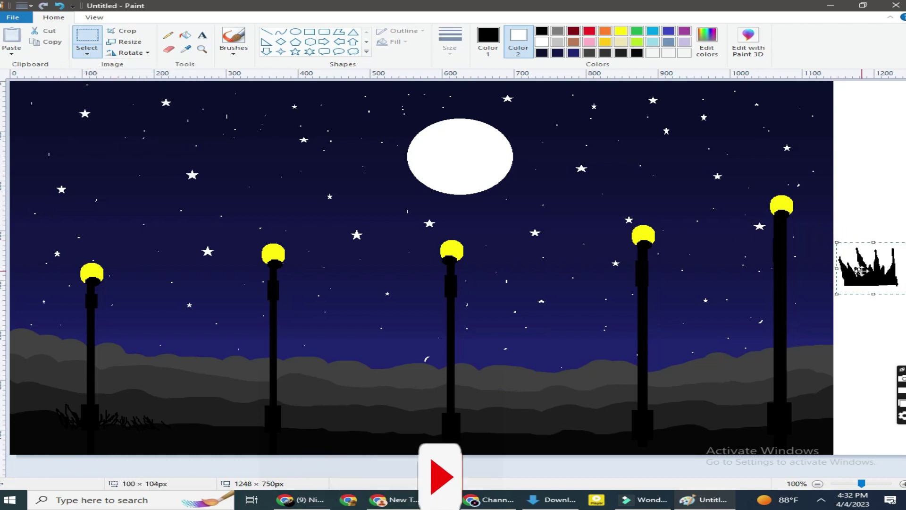
pyautogui.moveTo(860, 270); pyautogui.dragTo(74, 420)
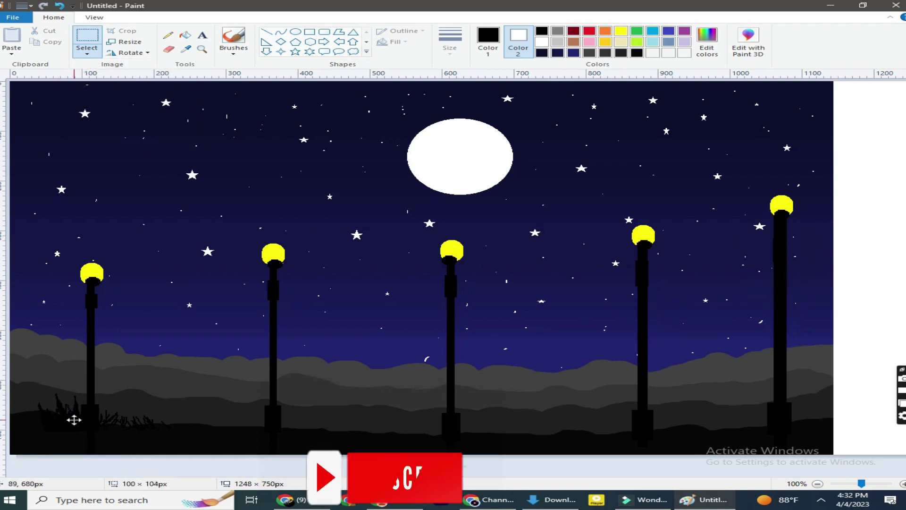
pyautogui.moveTo(62, 417)
pyautogui.mouseDown()
pyautogui.moveTo(165, 439)
pyautogui.moveTo(265, 433)
pyautogui.moveTo(458, 445)
pyautogui.moveTo(431, 436)
pyautogui.moveTo(447, 433)
pyautogui.moveTo(423, 439)
pyautogui.moveTo(534, 450)
pyautogui.mouseUp()
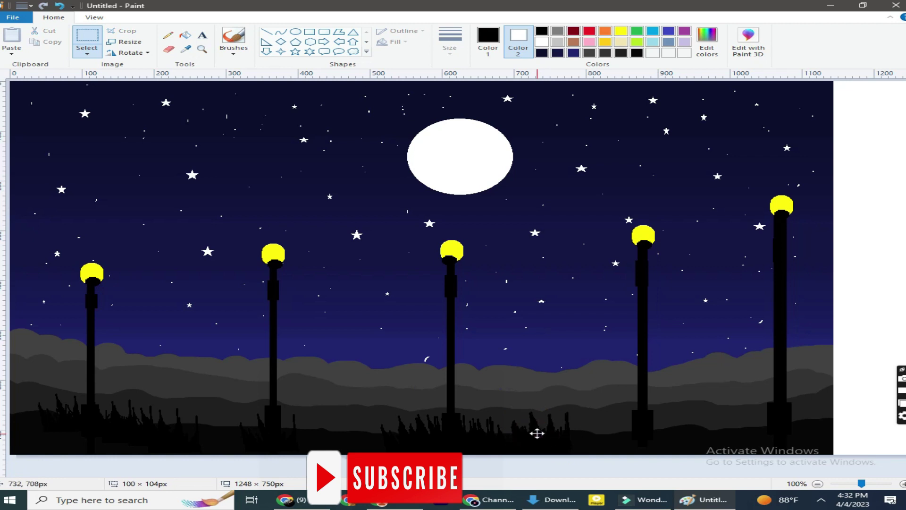
pyautogui.moveTo(545, 435)
pyautogui.mouseDown()
pyautogui.moveTo(634, 444)
pyautogui.moveTo(797, 407)
pyautogui.moveTo(779, 423)
pyautogui.mouseUp()
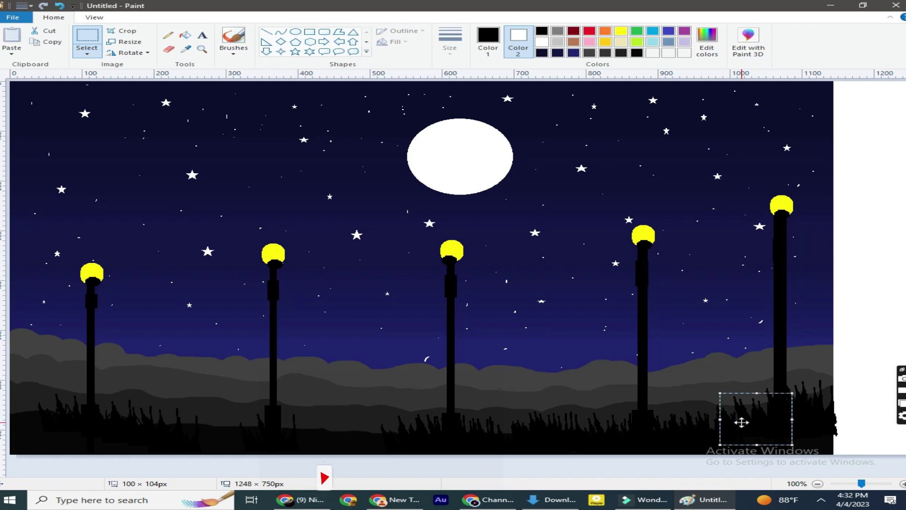
pyautogui.click(371, 433)
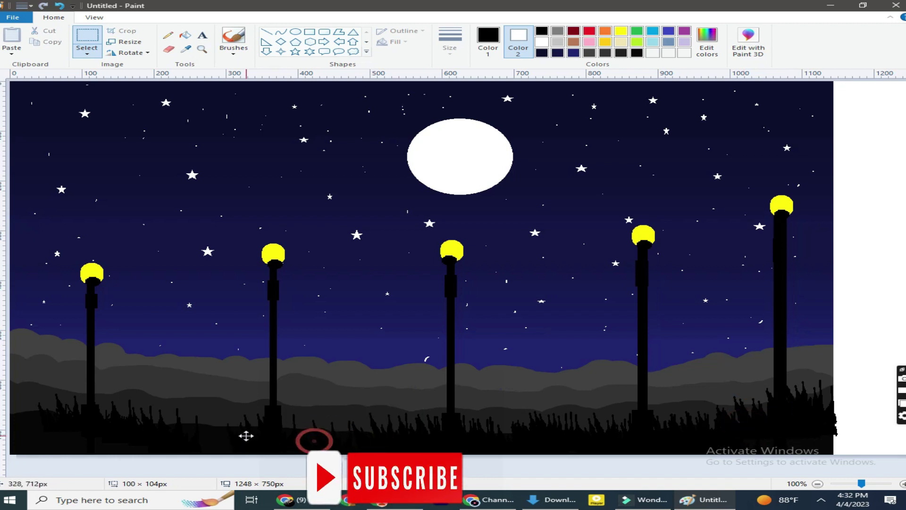
pyautogui.moveTo(210, 439)
pyautogui.mouseDown()
pyautogui.moveTo(331, 435)
pyautogui.moveTo(36, 413)
pyautogui.moveTo(8, 403)
pyautogui.moveTo(11, 385)
pyautogui.moveTo(137, 445)
pyautogui.moveTo(597, 437)
pyautogui.moveTo(809, 398)
pyautogui.moveTo(815, 384)
pyautogui.moveTo(683, 440)
pyautogui.mouseUp()
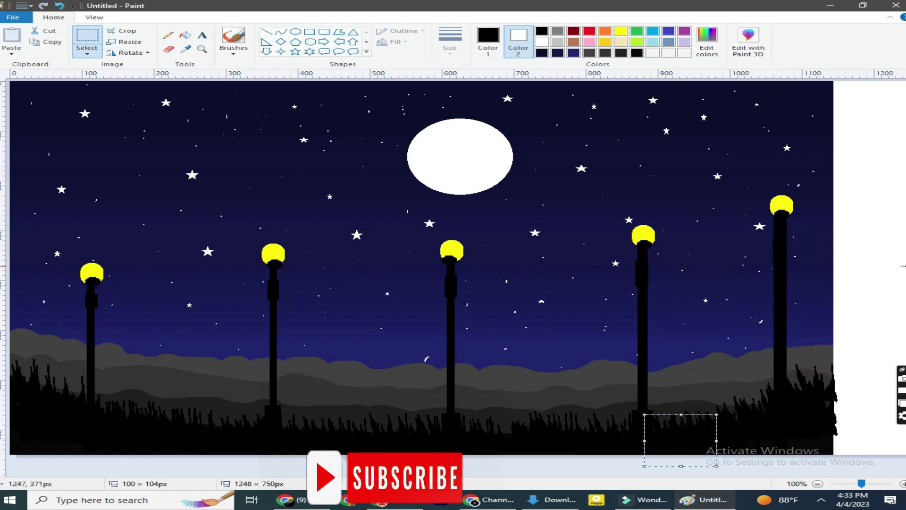
pyautogui.click(879, 251)
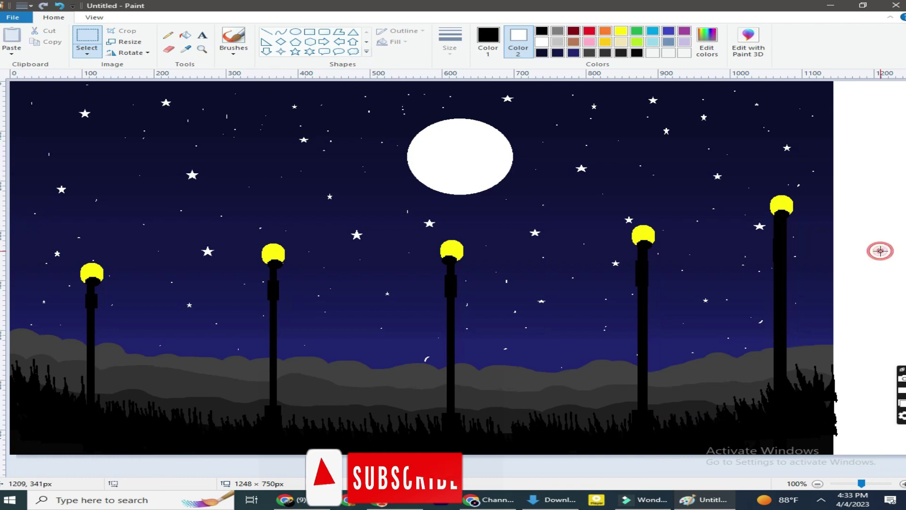
pyautogui.moveTo(902, 269); pyautogui.dragTo(833, 278)
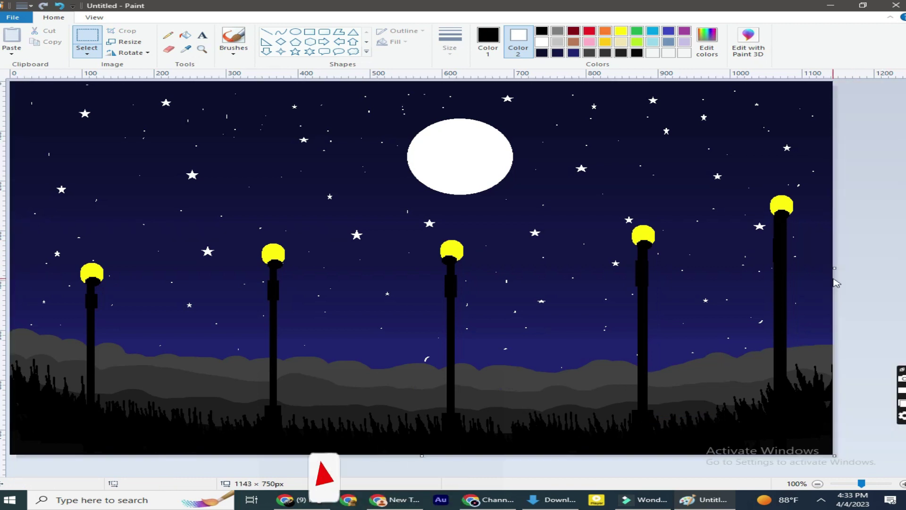